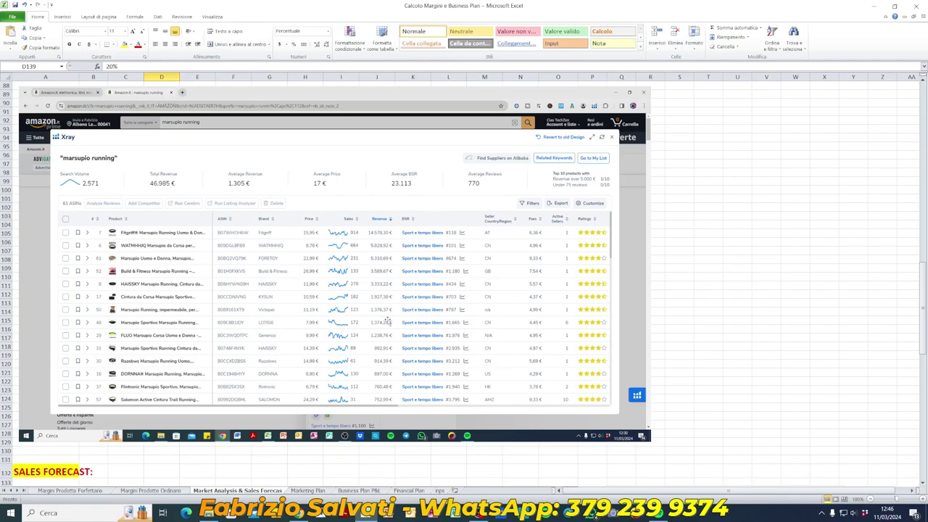
Compare the Xray screenshot's total revenue and average price with the Target Competitor KPI figures in Scenario Medio
{"action": "scroll", "coordinate": [284, 209], "scroll_direction": "down", "scroll_amount": 1}
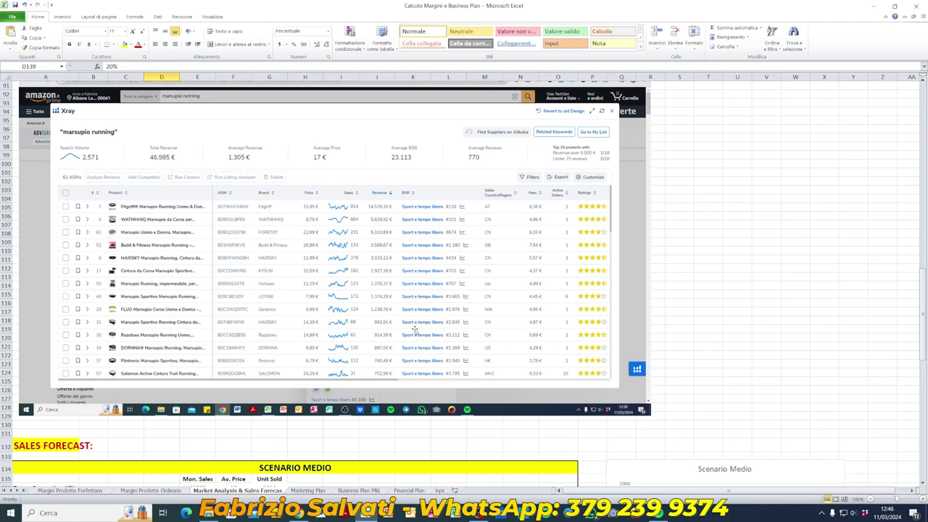
{"action": "scroll", "coordinate": [415, 329], "scroll_direction": "down", "scroll_amount": 2}
{"action": "scroll", "coordinate": [414, 330], "scroll_direction": "up", "scroll_amount": 1}
{"action": "scroll", "coordinate": [414, 330], "scroll_direction": "down", "scroll_amount": 5}
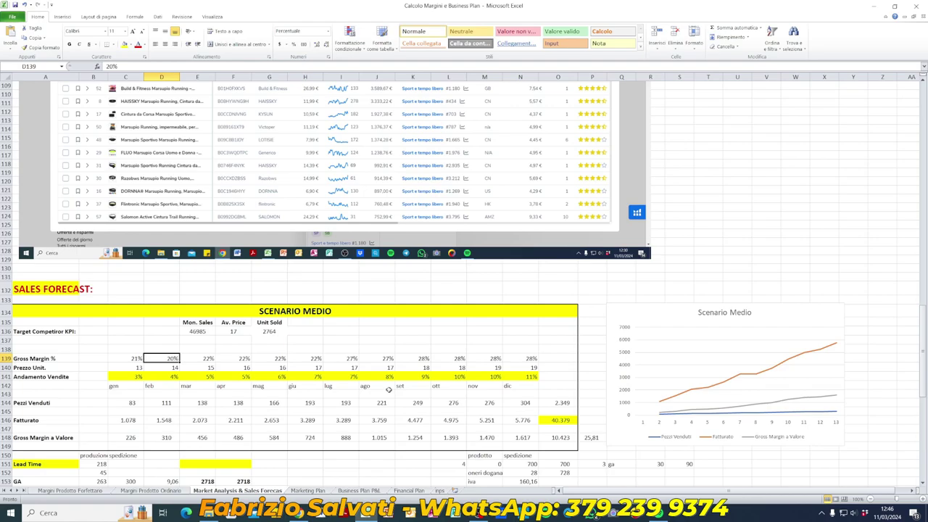
{"action": "left_click", "coordinate": [195, 332]}
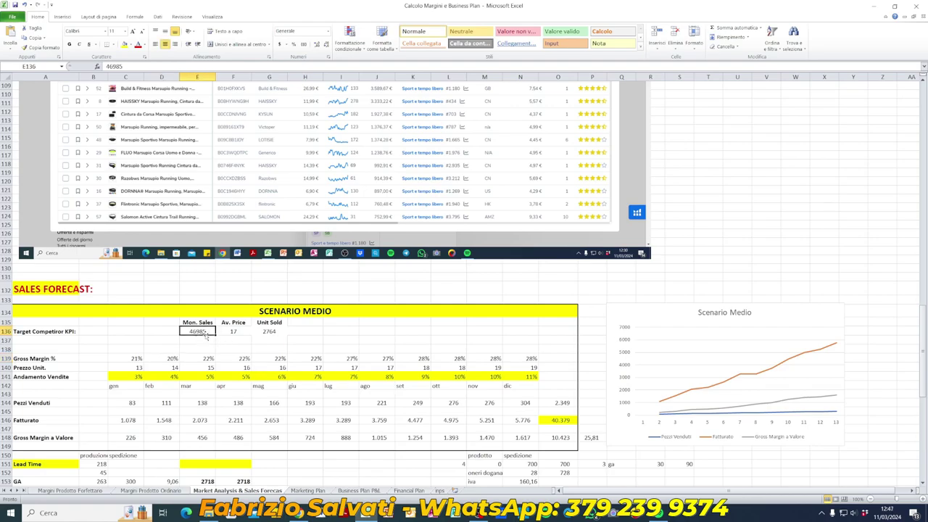
{"action": "scroll", "coordinate": [203, 338], "scroll_direction": "up", "scroll_amount": 4}
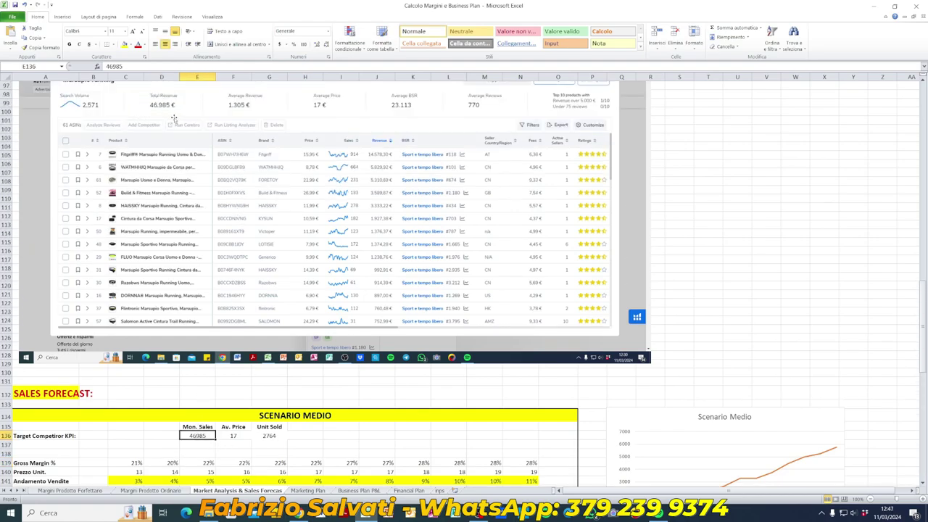
{"action": "left_click", "coordinate": [230, 436]}
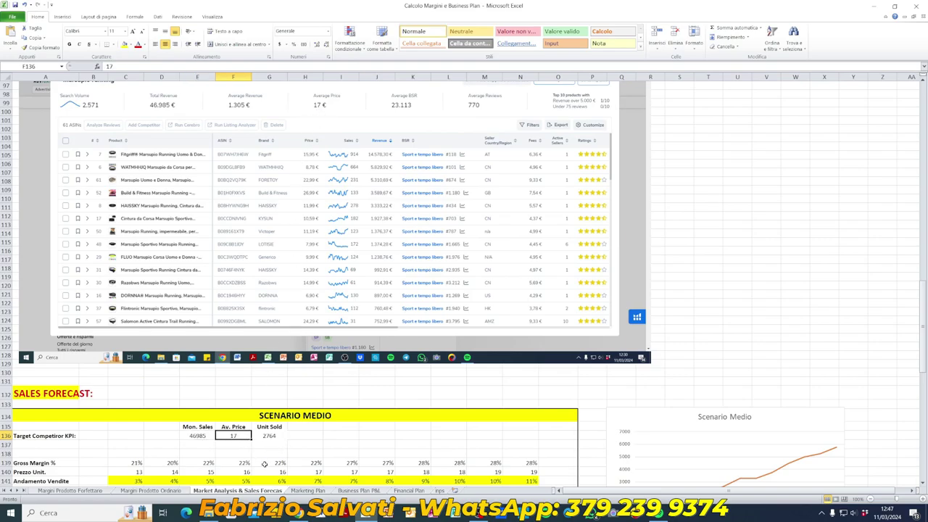
{"action": "scroll", "coordinate": [261, 462], "scroll_direction": "down", "scroll_amount": 2}
{"action": "left_click", "coordinate": [270, 384]}
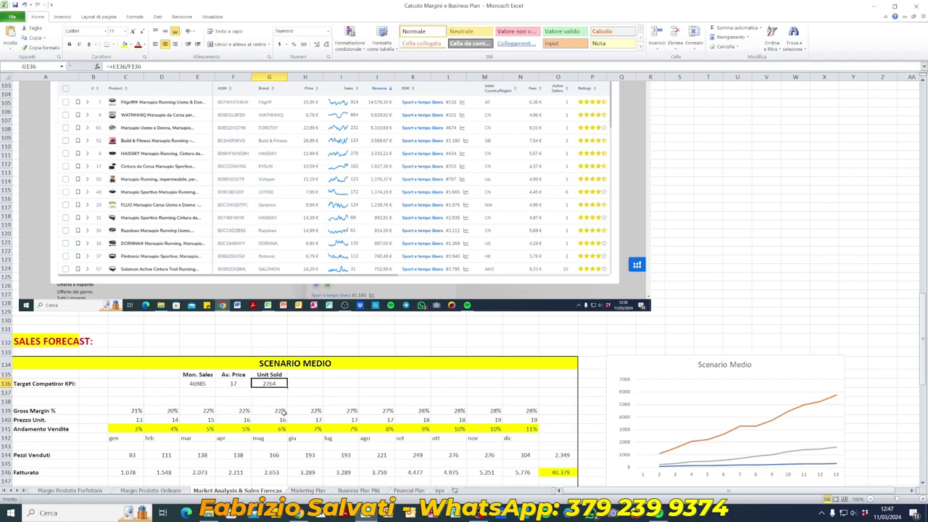
{"action": "scroll", "coordinate": [232, 150], "scroll_direction": "up", "scroll_amount": 1}
{"action": "scroll", "coordinate": [232, 150], "scroll_direction": "up", "scroll_amount": 1}
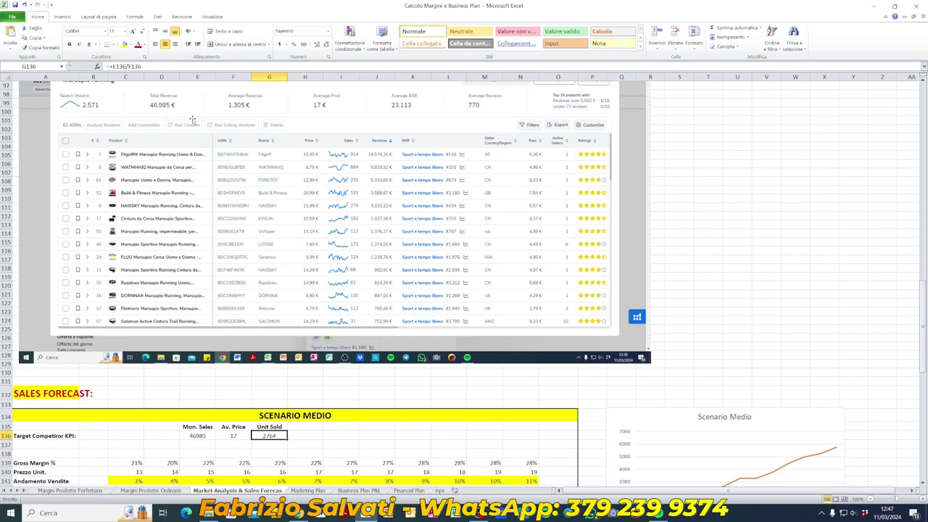
{"action": "scroll", "coordinate": [334, 356], "scroll_direction": "down", "scroll_amount": 4}
{"action": "scroll", "coordinate": [335, 355], "scroll_direction": "down", "scroll_amount": 1}
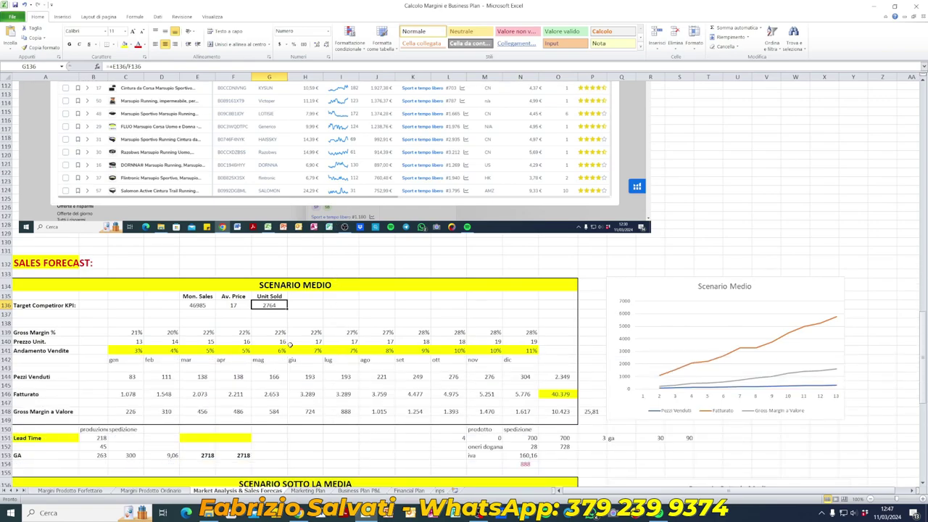
Check January's gross margin and unit price against the selling price and net margin percentage in the Margini Prodotto Forfettario sheet
{"action": "left_click", "coordinate": [138, 333]}
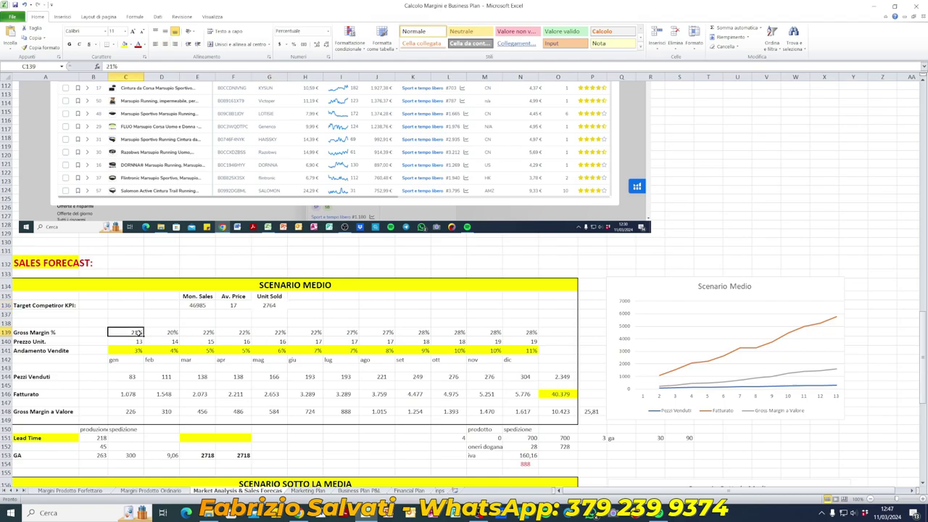
{"action": "left_click", "coordinate": [136, 340]}
{"action": "left_click", "coordinate": [236, 305]}
{"action": "left_click", "coordinate": [140, 342]}
{"action": "left_click", "coordinate": [137, 331]}
{"action": "left_click", "coordinate": [90, 491]}
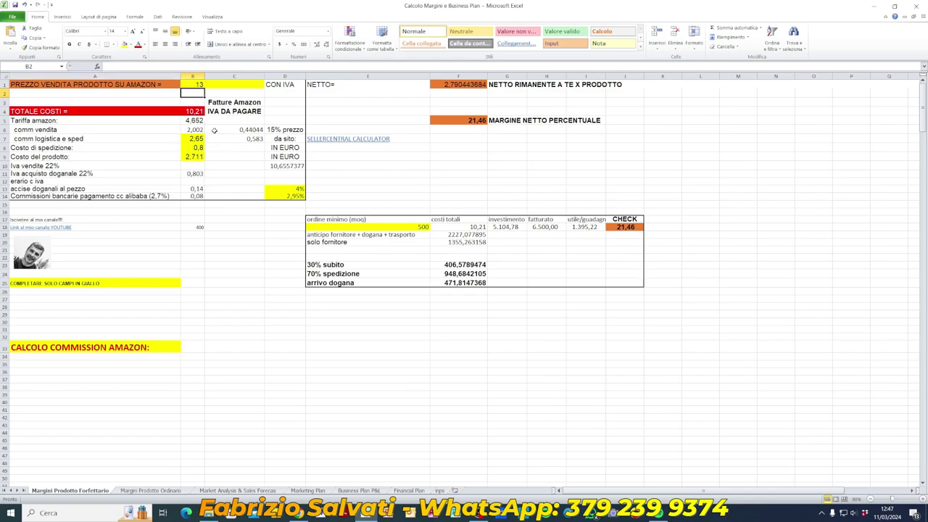
{"action": "left_click", "coordinate": [198, 83]}
{"action": "left_click", "coordinate": [484, 120]}
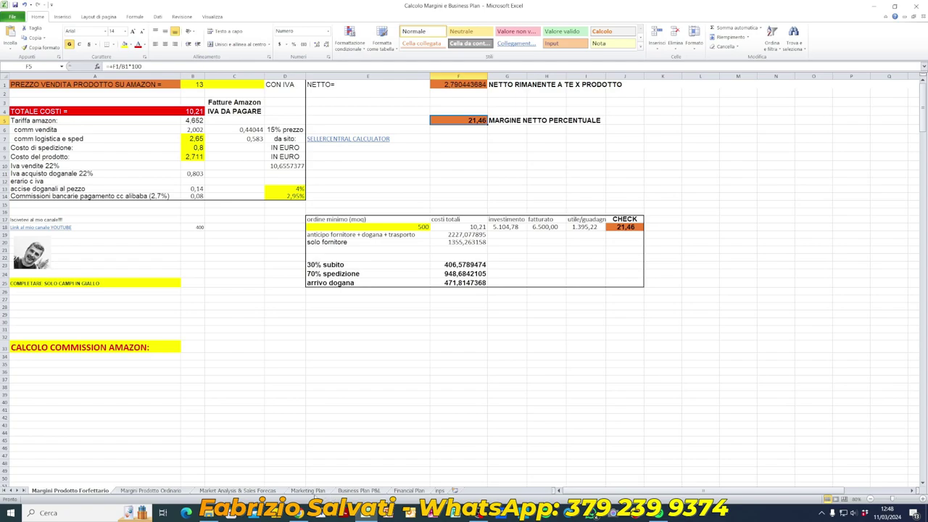
{"action": "left_click", "coordinate": [252, 492]}
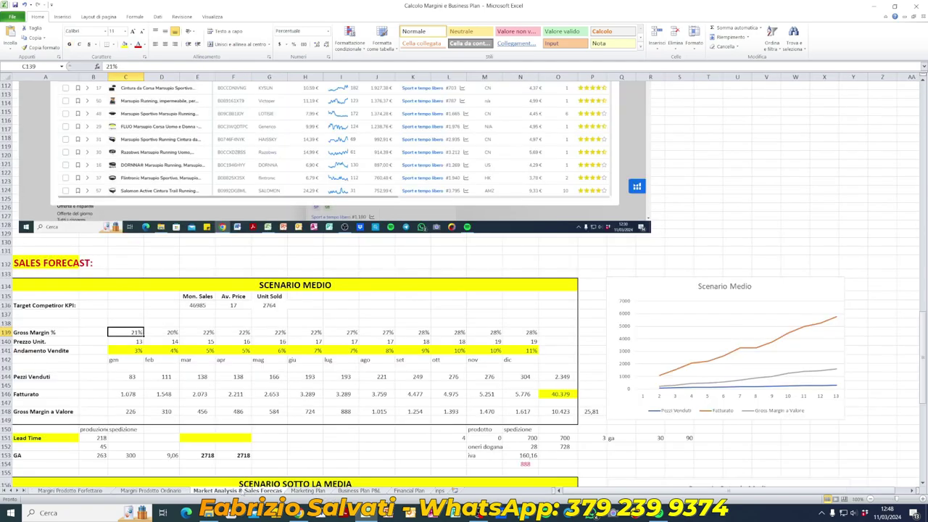
Review January's forecast inputs, the October and December Andamento Vendite percentages, and the competitor's Unit Sold formula
{"action": "left_click", "coordinate": [118, 342]}
{"action": "left_click", "coordinate": [124, 331]}
{"action": "left_click", "coordinate": [130, 351]}
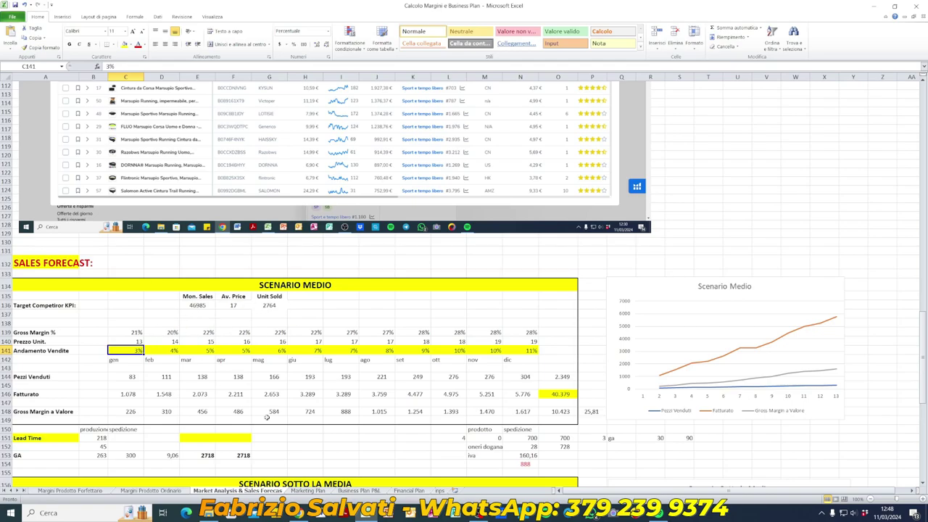
{"action": "left_click", "coordinate": [458, 351]}
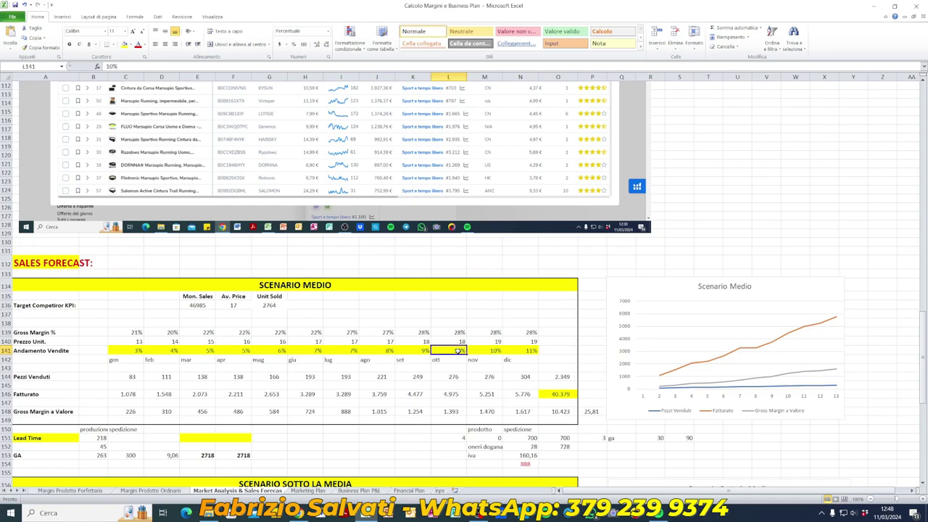
{"action": "left_click", "coordinate": [517, 350]}
{"action": "left_click", "coordinate": [458, 351]}
{"action": "left_click", "coordinate": [275, 306]}
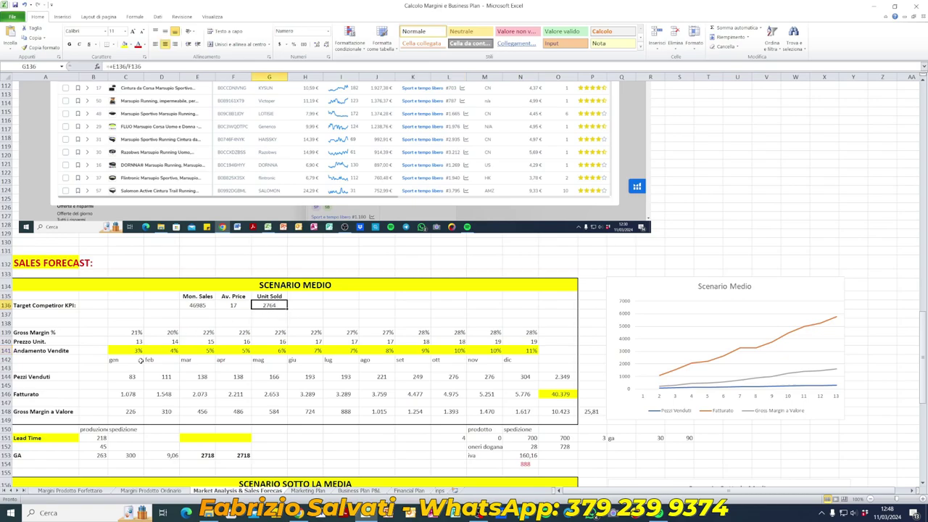
Examine the monthly Andamento Vendite percentages in Scenario Medio, starting from January
{"action": "left_click", "coordinate": [130, 350]}
{"action": "key", "text": "Right"}
{"action": "key", "text": "Right"}
{"action": "key", "text": "Right"}
{"action": "key", "text": "Right"}
{"action": "key", "text": "Right"}
{"action": "key", "text": "Right"}
{"action": "key", "text": "Right"}
{"action": "key", "text": "Right"}
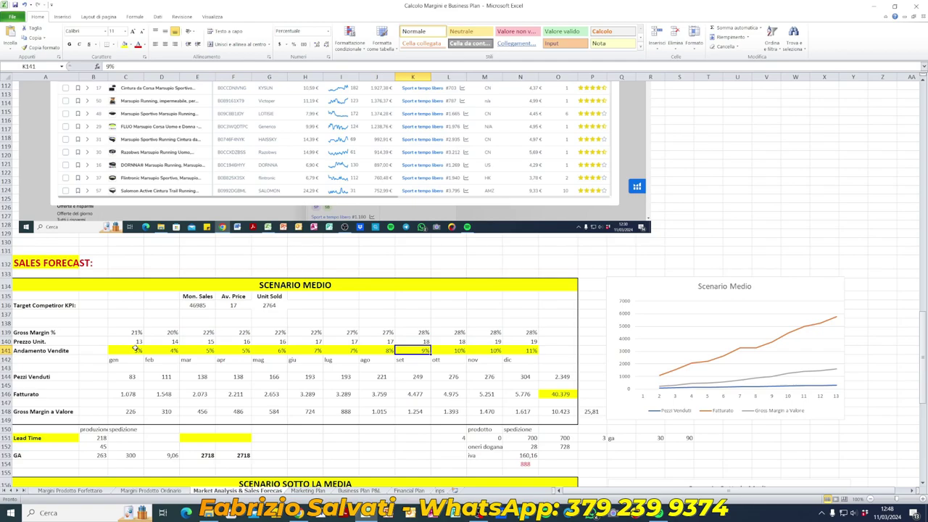
{"action": "left_click", "coordinate": [135, 341]}
{"action": "key", "text": "Down"}
{"action": "key", "text": "Right"}
{"action": "key", "text": "Right"}
{"action": "key", "text": "Right"}
{"action": "key", "text": "Right"}
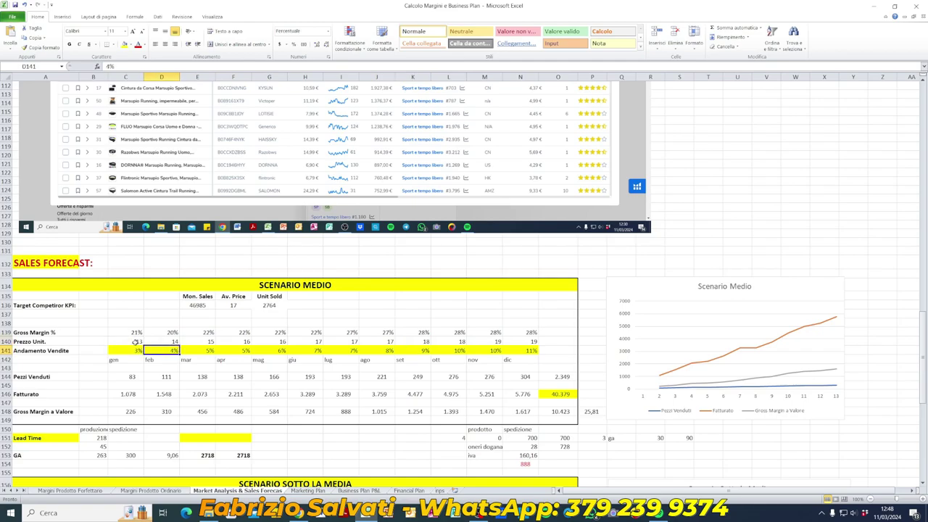
{"action": "key", "text": "Right"}
{"action": "key", "text": "Left"}
{"action": "key", "text": "Left"}
{"action": "key", "text": "Left"}
{"action": "key", "text": "Left"}
{"action": "key", "text": "Left"}
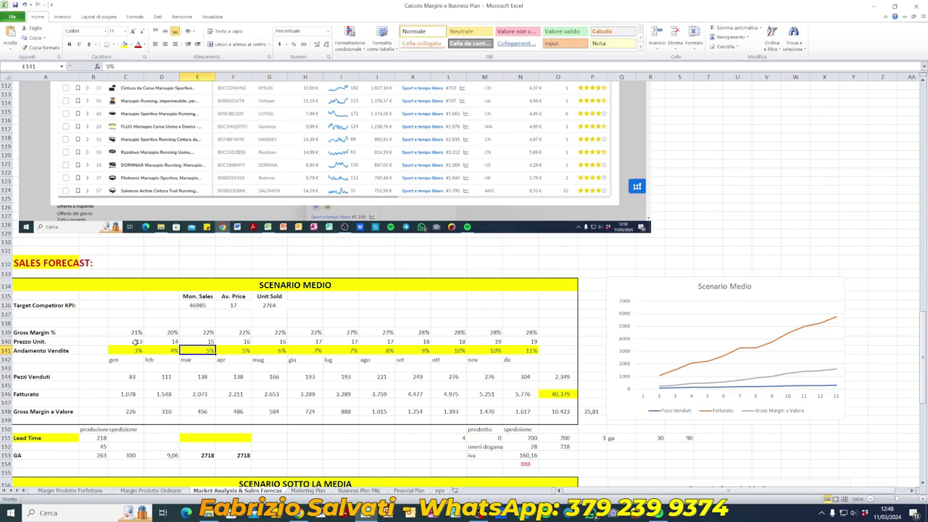
Examine the Prezzo Unit. row through December, then the competitor's average price and December's Andamento Vendite
{"action": "key", "text": "Up"}
{"action": "key", "text": "Right"}
{"action": "key", "text": "Left"}
{"action": "key", "text": "Right"}
{"action": "key", "text": "Right"}
{"action": "key", "text": "Right"}
{"action": "key", "text": "Right"}
{"action": "key", "text": "Right"}
{"action": "key", "text": "Right"}
{"action": "key", "text": "Right"}
{"action": "key", "text": "Right"}
{"action": "key", "text": "Right"}
{"action": "key", "text": "Right"}
{"action": "key", "text": "Right"}
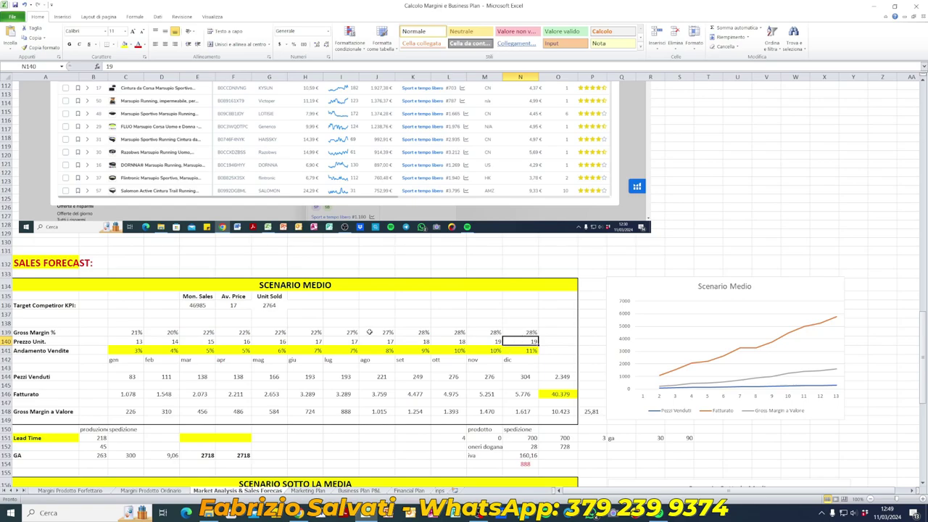
{"action": "left_click", "coordinate": [236, 306]}
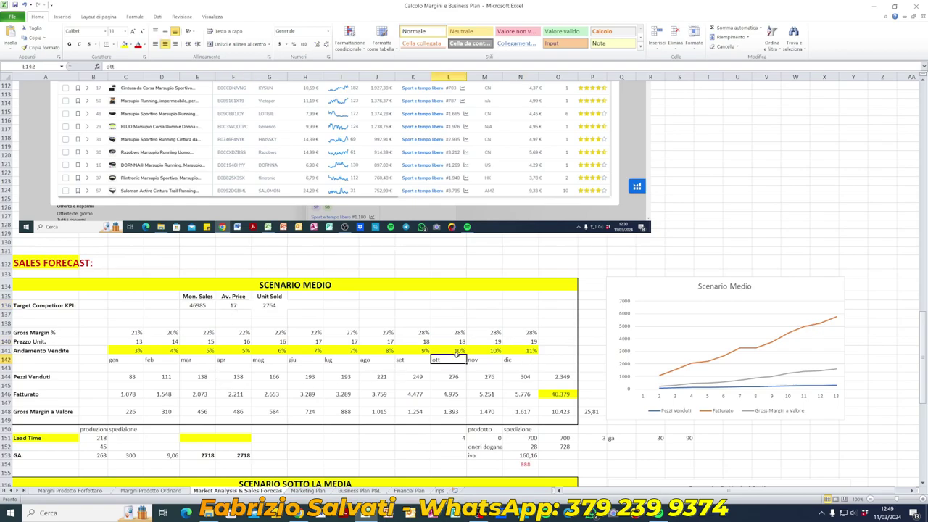
{"action": "left_click", "coordinate": [528, 351]}
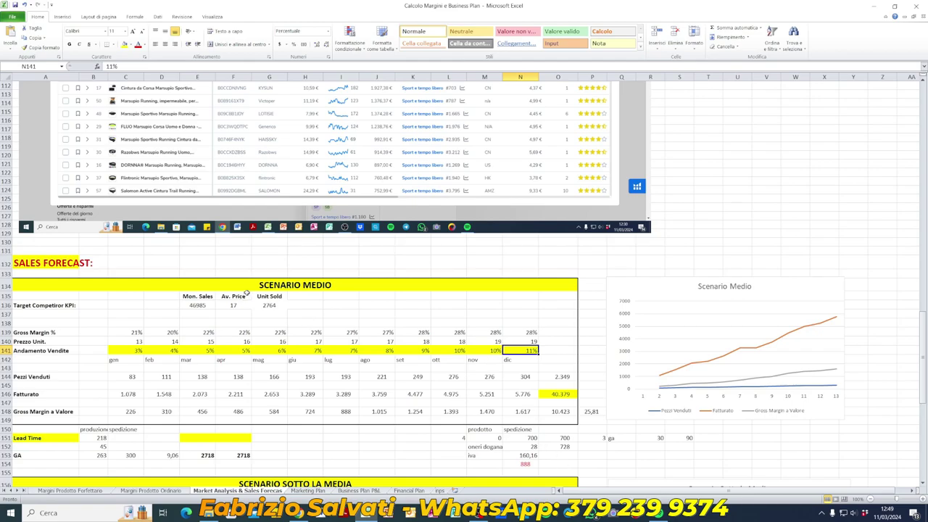
Look over the Sotto la Media and Sopra la Media scenarios, then check January's margin and price and February's price in Scenario Medio
{"action": "scroll", "coordinate": [248, 294], "scroll_direction": "down", "scroll_amount": 5}
{"action": "scroll", "coordinate": [377, 410], "scroll_direction": "down", "scroll_amount": 8}
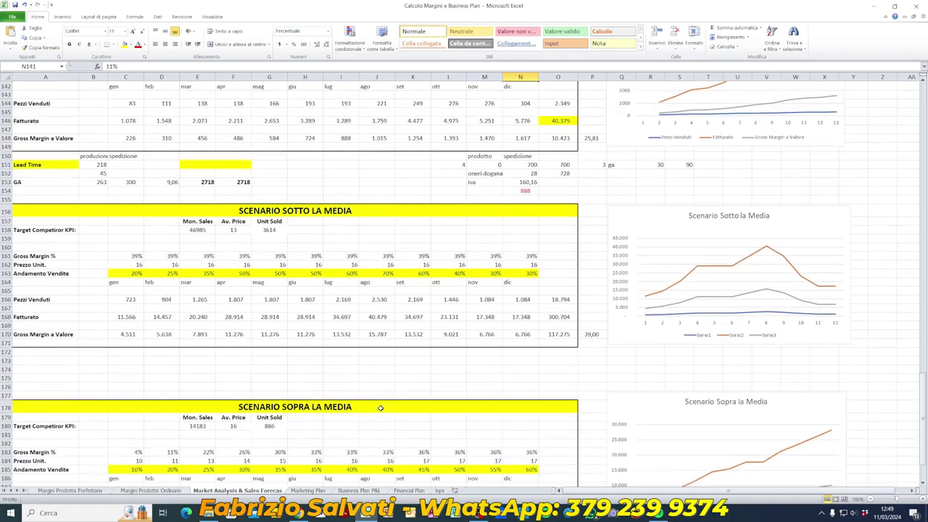
{"action": "scroll", "coordinate": [382, 418], "scroll_direction": "up", "scroll_amount": 9}
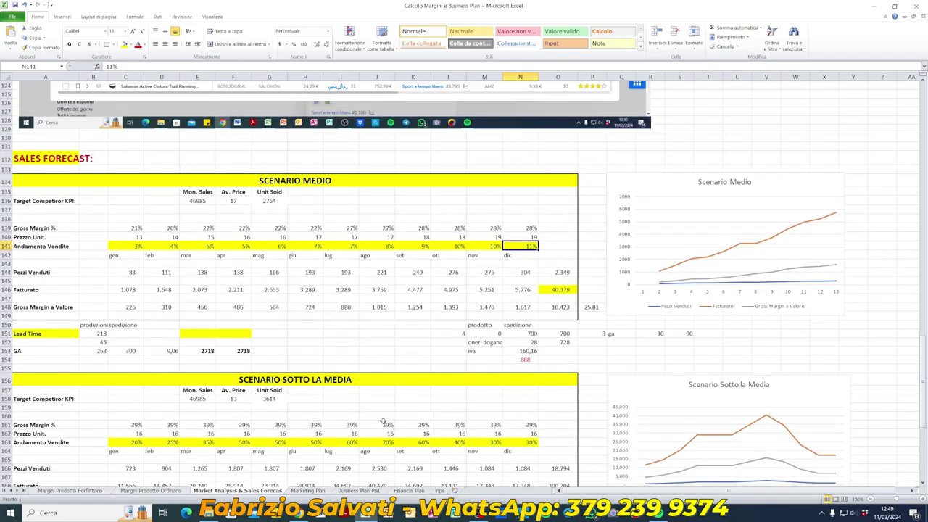
{"action": "scroll", "coordinate": [383, 421], "scroll_direction": "up", "scroll_amount": 2}
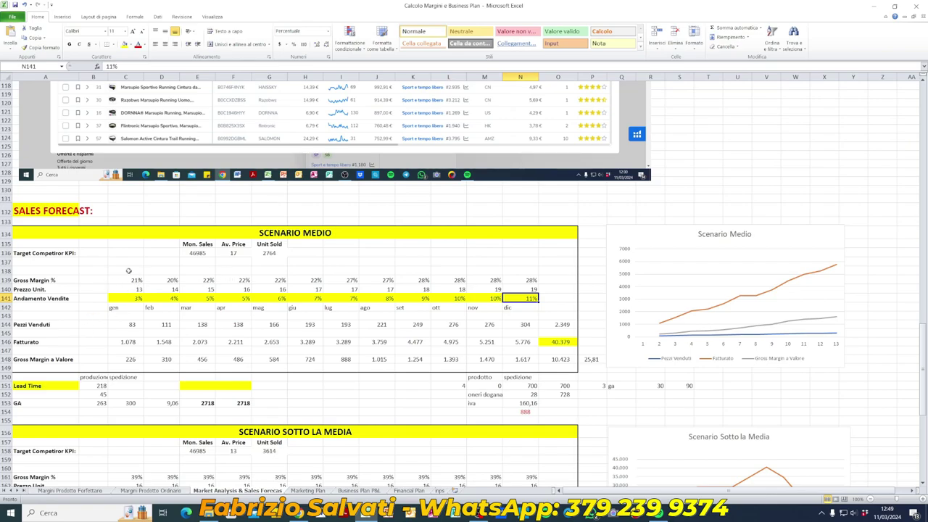
{"action": "left_click", "coordinate": [135, 280]}
{"action": "left_click", "coordinate": [137, 290]}
{"action": "left_click", "coordinate": [133, 280]}
{"action": "left_click", "coordinate": [163, 290]}
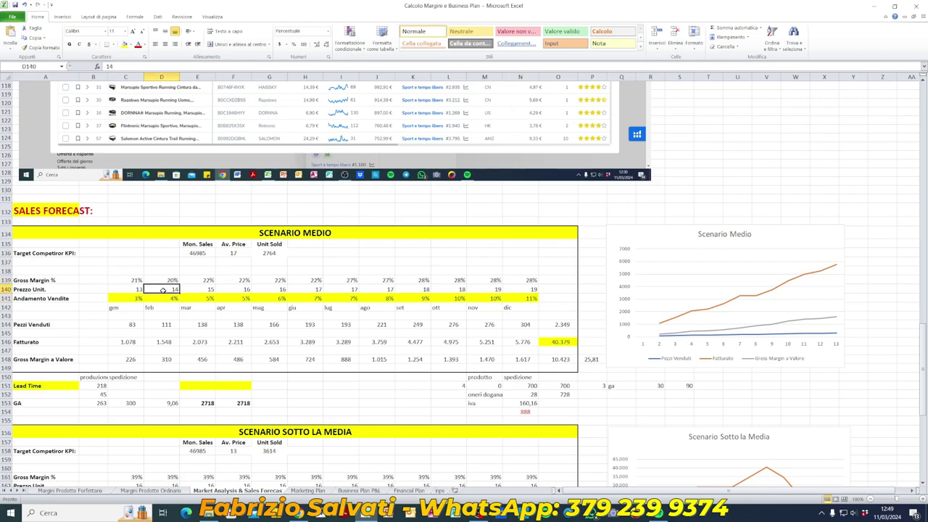
Set the Amazon selling price to 14 in the Margini Prodotto Forfettario sheet and enter 26% as February's gross margin in Scenario Medio
{"action": "left_click", "coordinate": [67, 491]}
{"action": "left_click", "coordinate": [192, 84]}
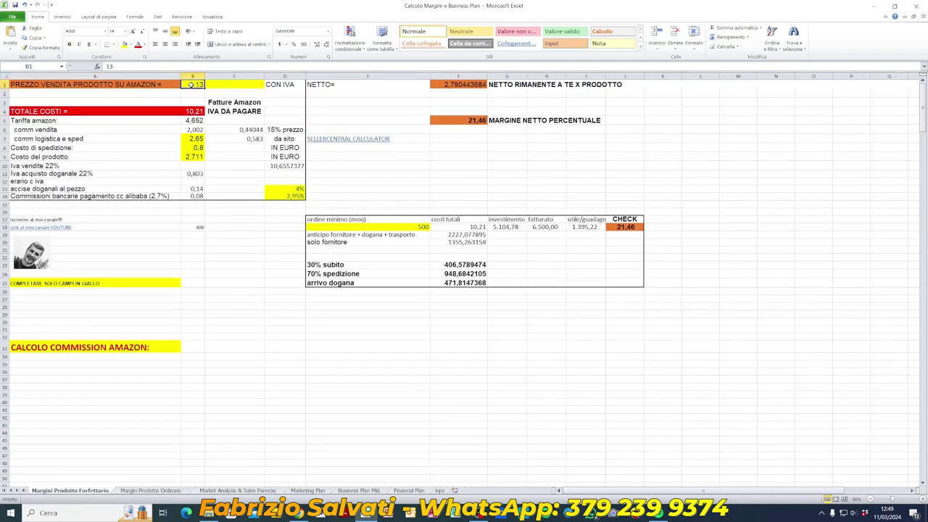
{"action": "type", "text": "1"}
{"action": "key", "text": "Return"}
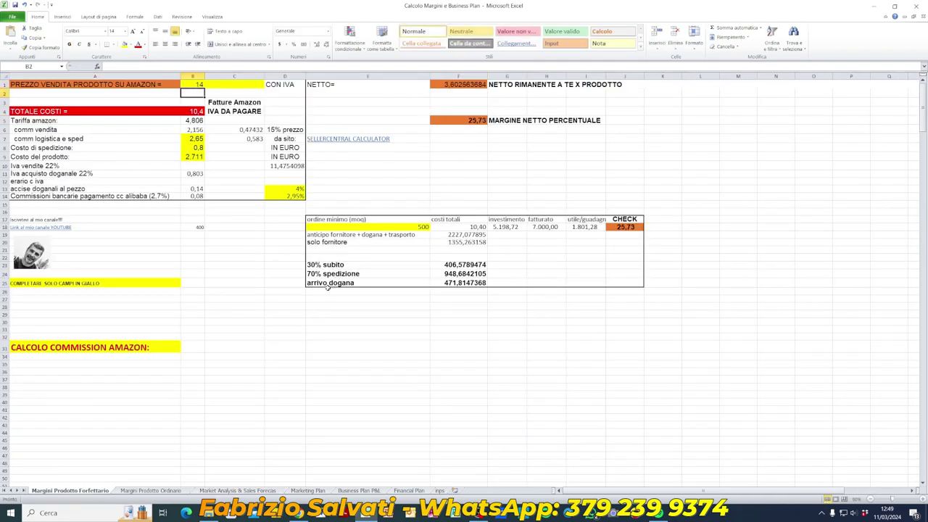
{"action": "left_click", "coordinate": [268, 493]}
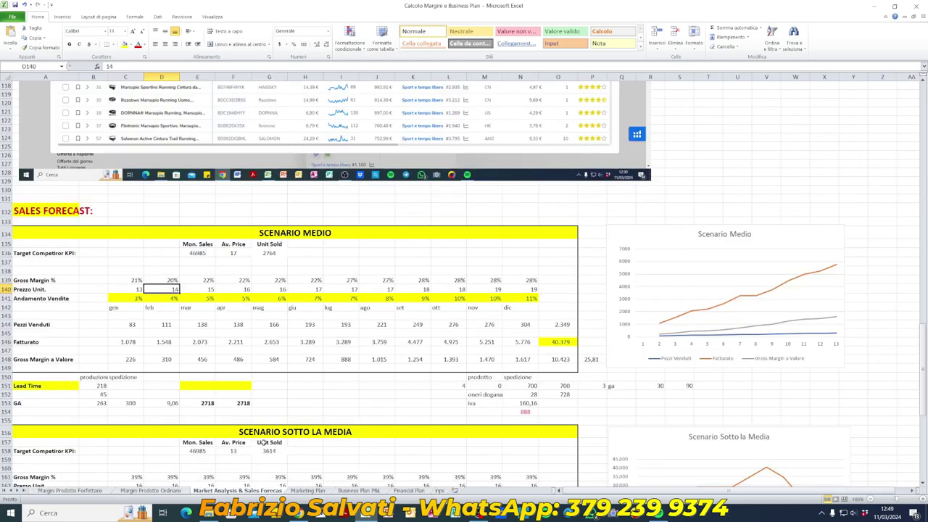
{"action": "left_click", "coordinate": [177, 281]}
{"action": "type", "text": "26"}
{"action": "key", "text": "Return"}
Set the Amazon selling price to 15 in the Margini Prodotto Forfettario sheet and enter 29% as March's gross margin in Scenario Medio
{"action": "left_click", "coordinate": [184, 280]}
{"action": "left_click", "coordinate": [72, 491]}
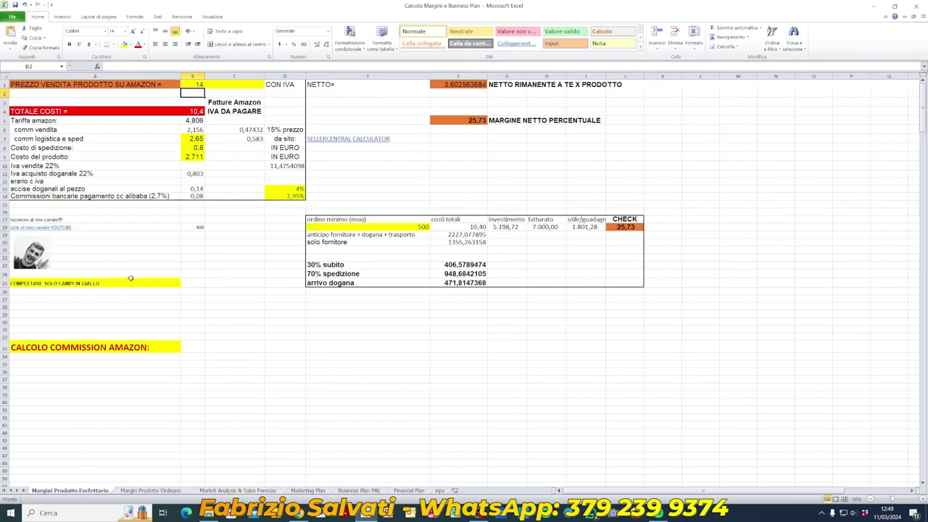
{"action": "left_click", "coordinate": [189, 86]}
{"action": "type", "text": "15"}
{"action": "key", "text": "Return"}
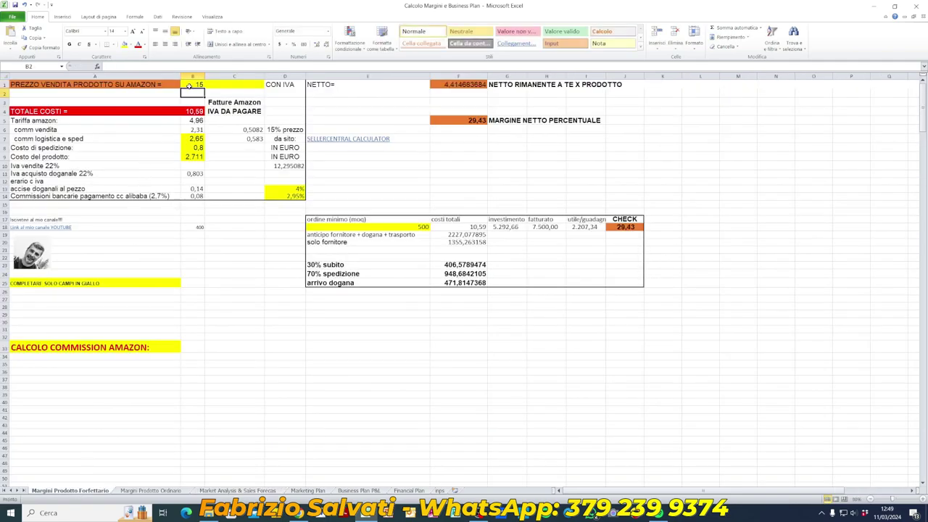
{"action": "left_click", "coordinate": [270, 490]}
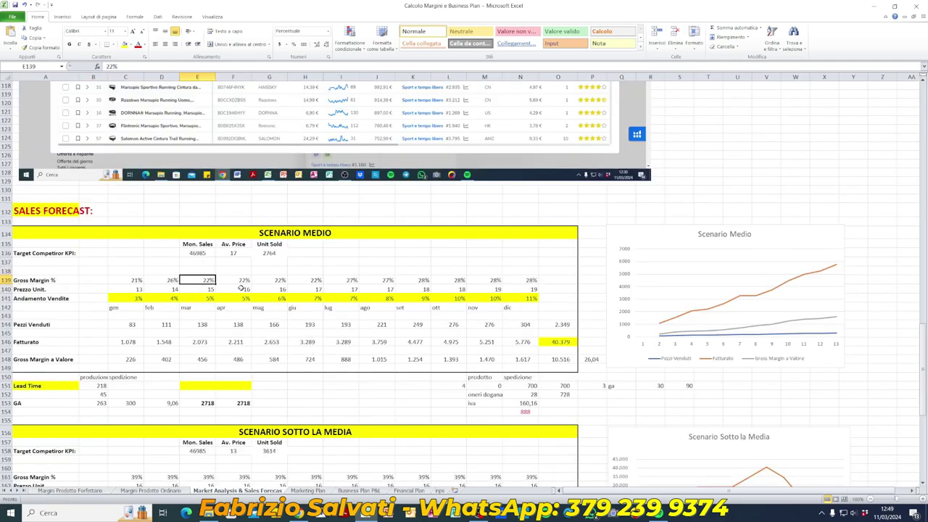
{"action": "type", "text": "29"}
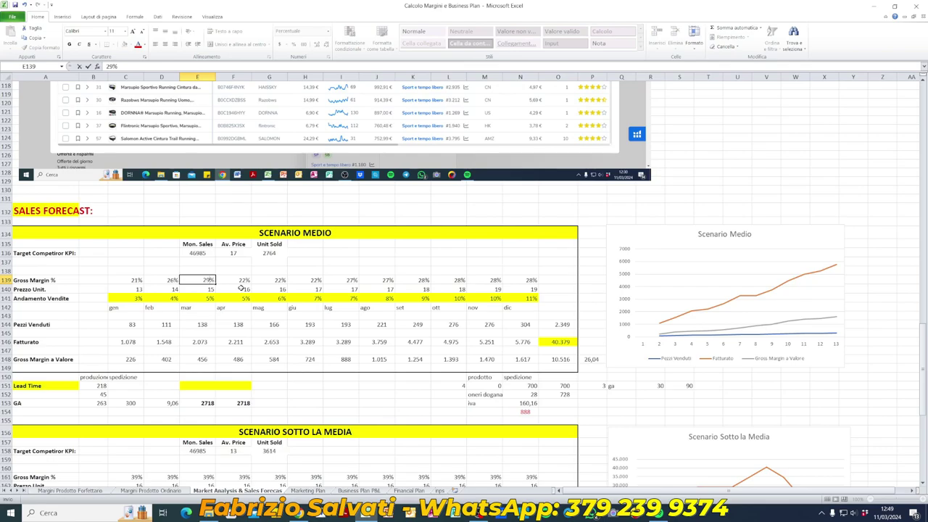
{"action": "key", "text": "Return"}
Set the Amazon selling price to 16 in the Margini Prodotto Forfettario sheet and enter 33% as April's and May's gross margin in Scenario Medio
{"action": "left_click", "coordinate": [87, 492]}
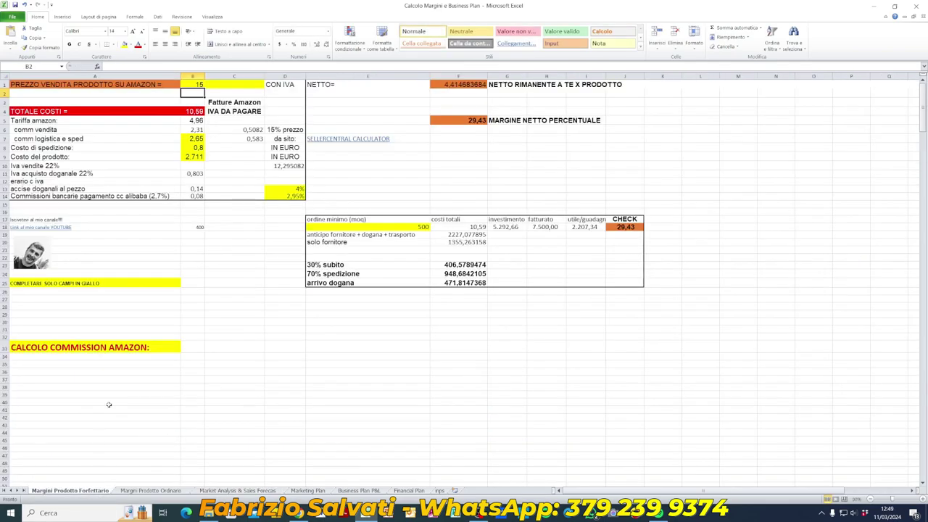
{"action": "key", "text": "Up"}
{"action": "type", "text": "16"}
{"action": "key", "text": "Return"}
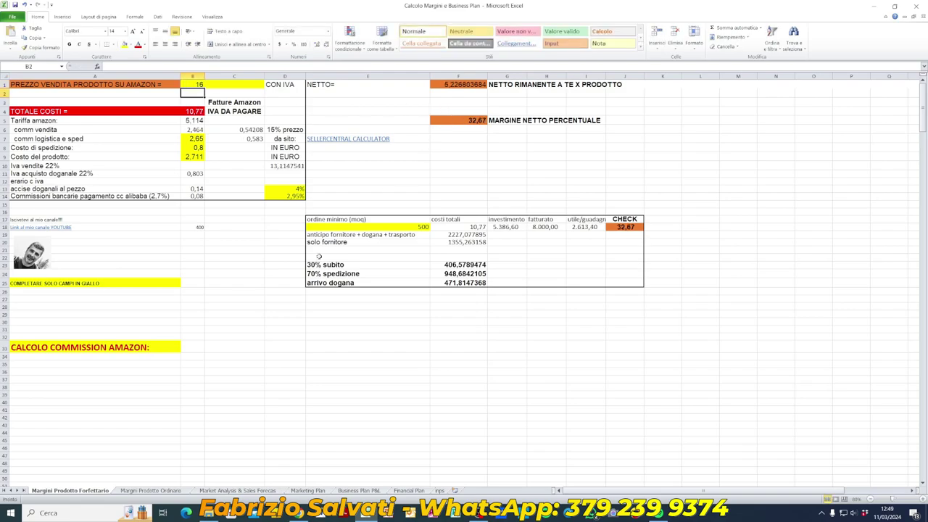
{"action": "left_click", "coordinate": [274, 491]}
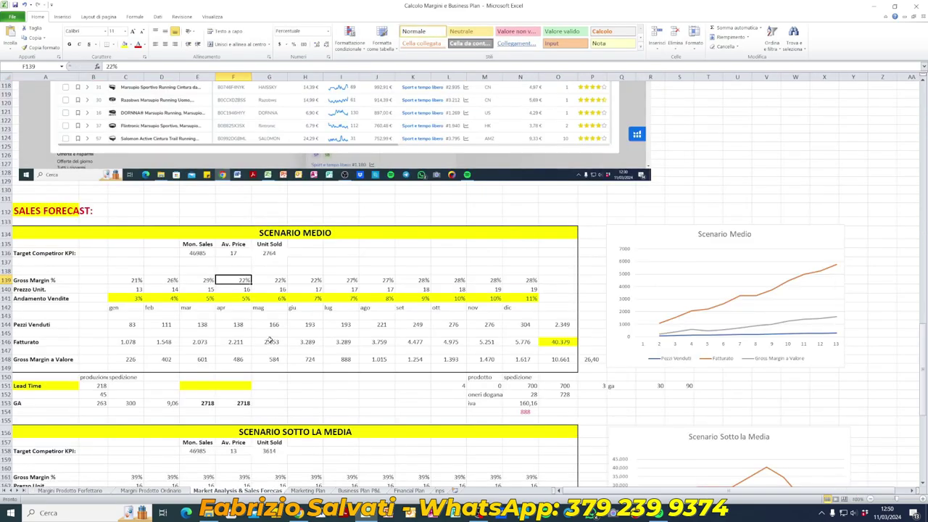
{"action": "type", "text": "33"}
{"action": "key", "text": "Tab"}
{"action": "type", "text": "33"}
{"action": "key", "text": "Tab"}
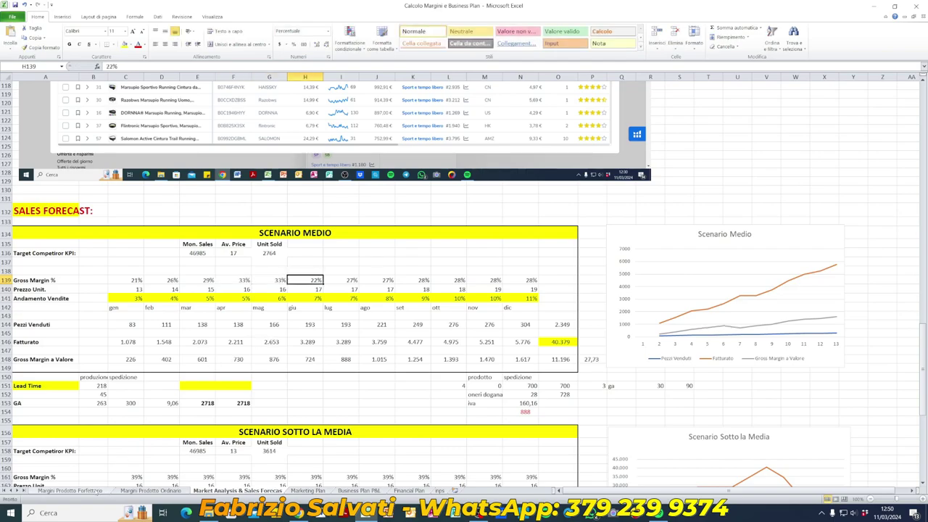
Set the Amazon selling price to 17 in the margin calculator and enter 35% as the June, July and August gross margin in Scenario Medio
{"action": "left_click", "coordinate": [69, 491]}
{"action": "left_click", "coordinate": [186, 85]}
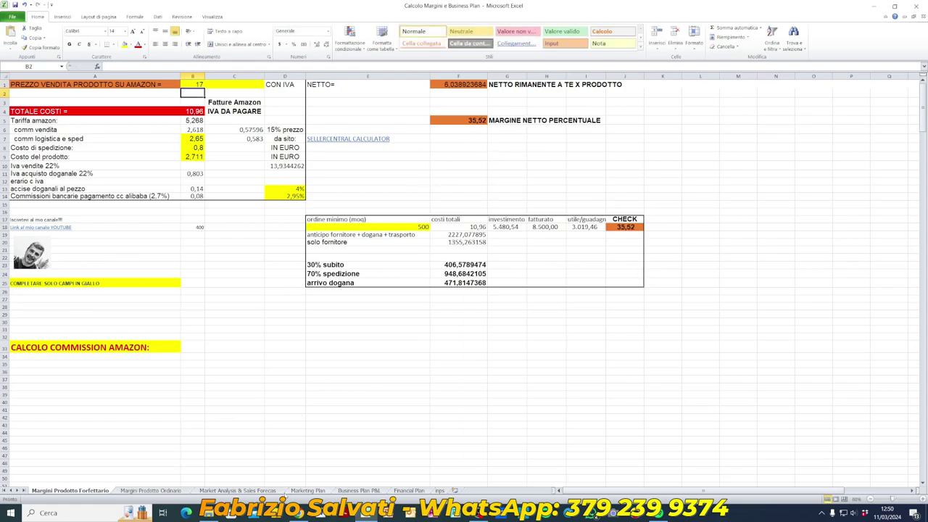
{"action": "left_click", "coordinate": [238, 491]}
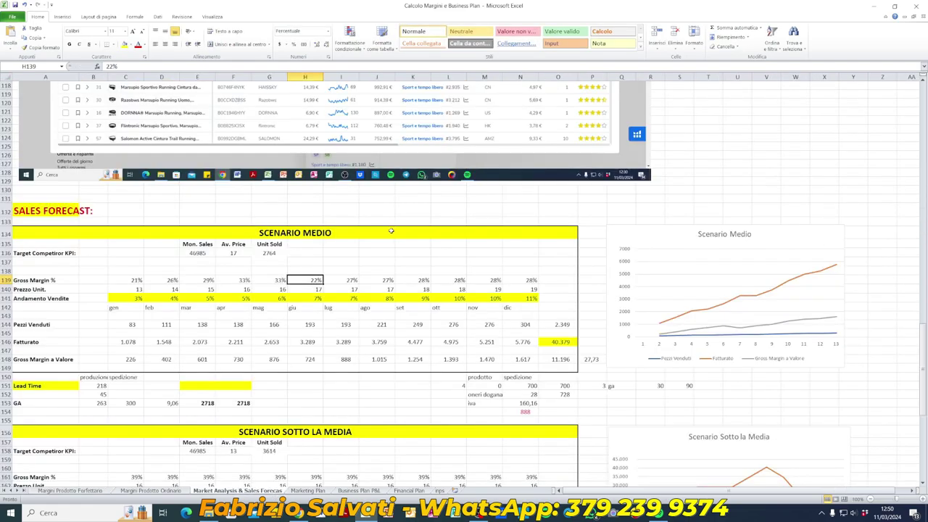
{"action": "type", "text": "35"}
{"action": "key", "text": "Tab"}
{"action": "type", "text": "35"}
{"action": "key", "text": "Tab"}
{"action": "type", "text": "35"}
{"action": "key", "text": "Tab"}
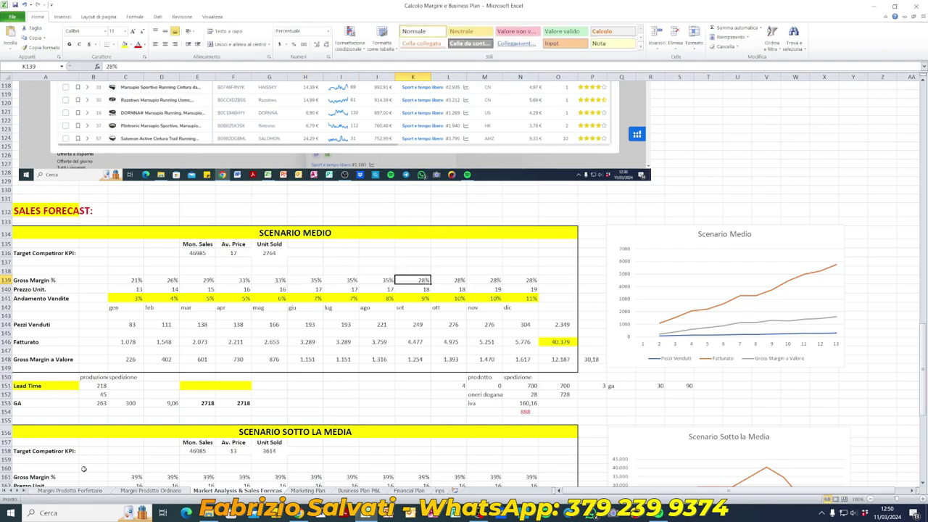
Set the Amazon selling price to 18 in the margin calculator and enter 38% as September's and October's gross margin in Scenario Medio
{"action": "left_click", "coordinate": [70, 491]}
{"action": "key", "text": "Up"}
{"action": "type", "text": "18"}
{"action": "key", "text": "Return"}
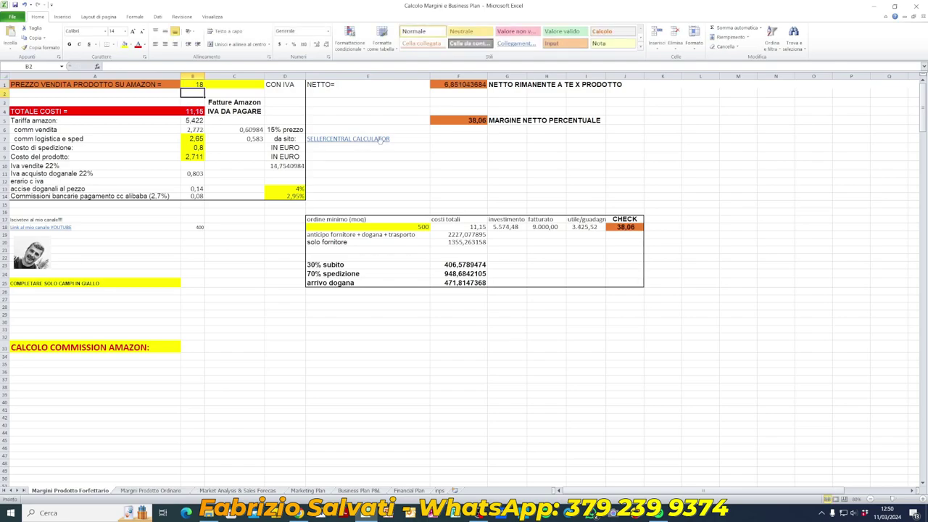
{"action": "left_click", "coordinate": [261, 492]}
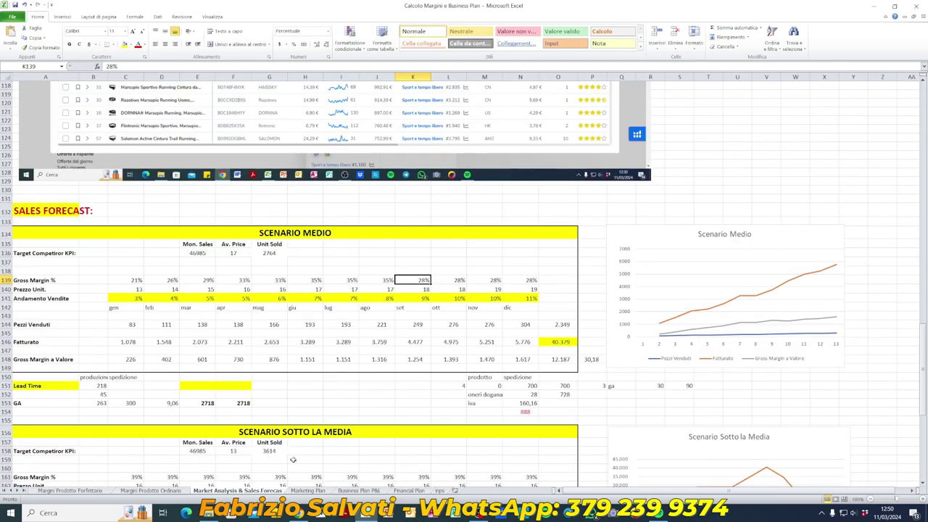
{"action": "type", "text": "3"}
{"action": "type", "text": "8"}
{"action": "key", "text": "Tab"}
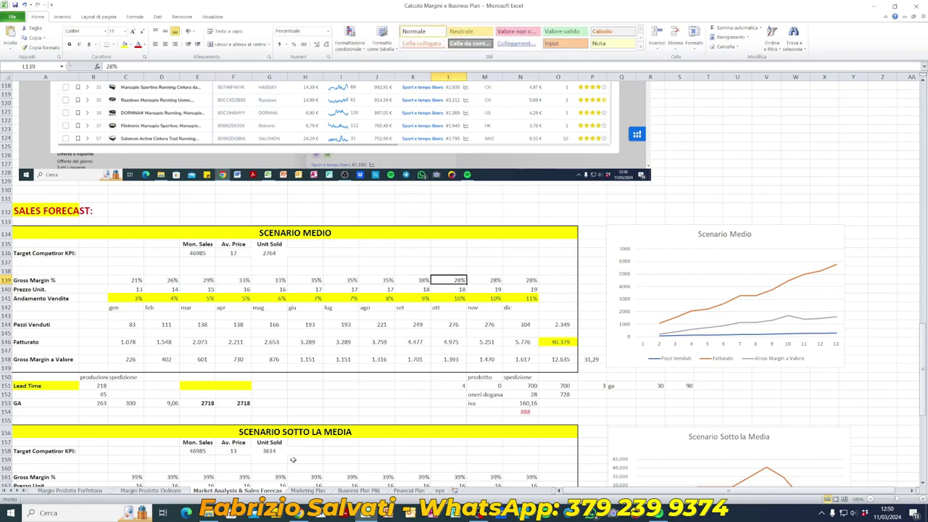
{"action": "type", "text": "38"}
{"action": "key", "text": "Tab"}
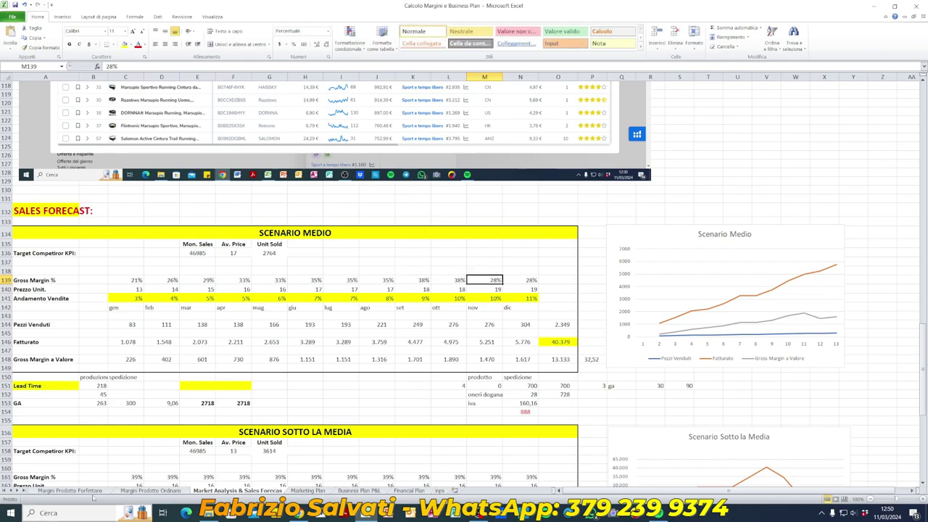
Set the Amazon selling price to 19 in the margin calculator and enter 40% as November's and December's gross margin in Scenario Medio
{"action": "left_click", "coordinate": [51, 492]}
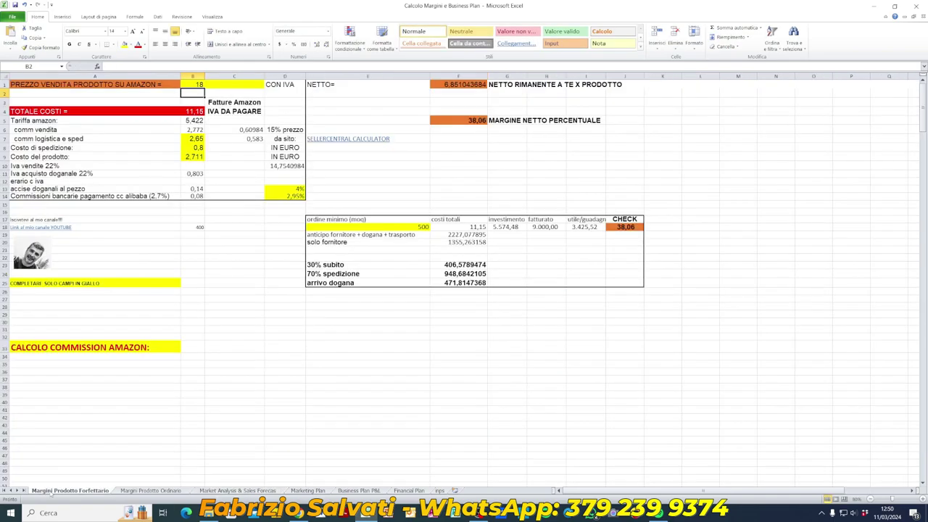
{"action": "left_click", "coordinate": [201, 84]}
{"action": "type", "text": "19"}
{"action": "key", "text": "Return"}
{"action": "left_click", "coordinate": [237, 491]}
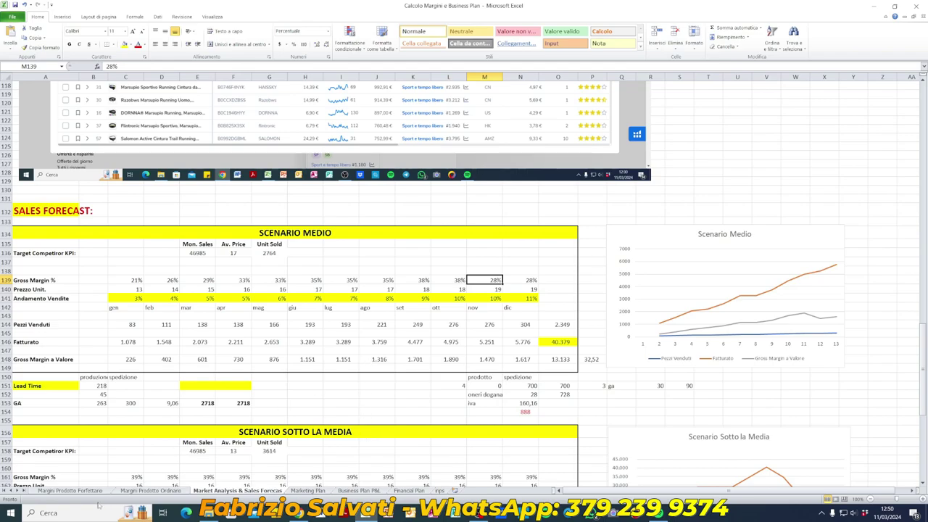
{"action": "left_click", "coordinate": [69, 491]}
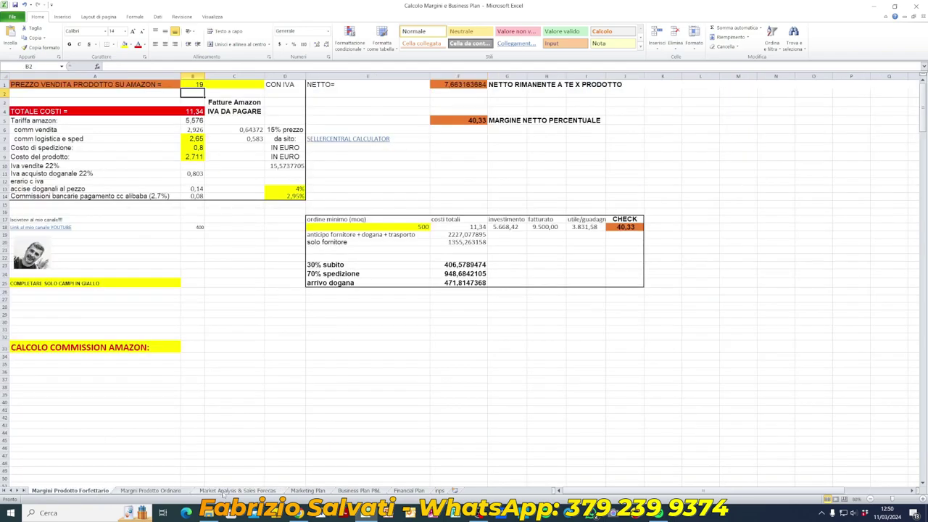
{"action": "left_click", "coordinate": [226, 491]}
{"action": "type", "text": "40"}
{"action": "key", "text": "Tab"}
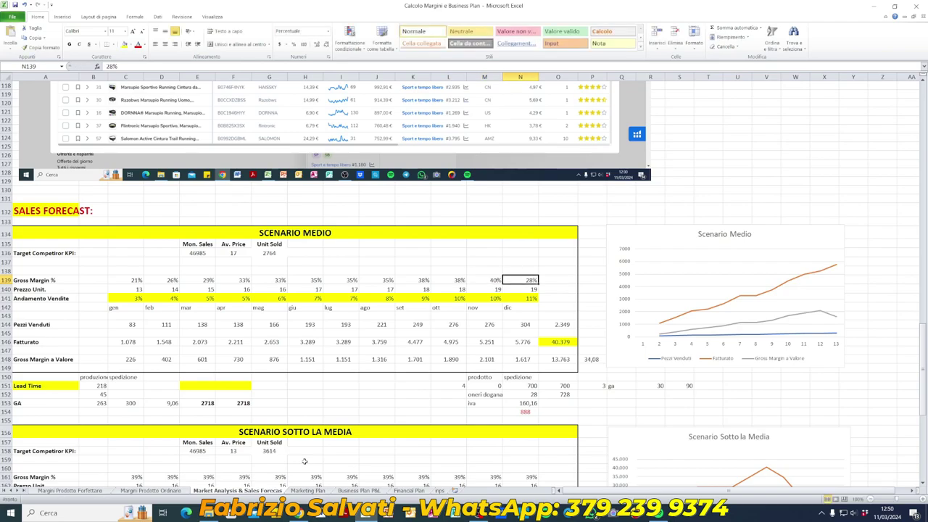
{"action": "type", "text": "40"}
{"action": "key", "text": "Tab"}
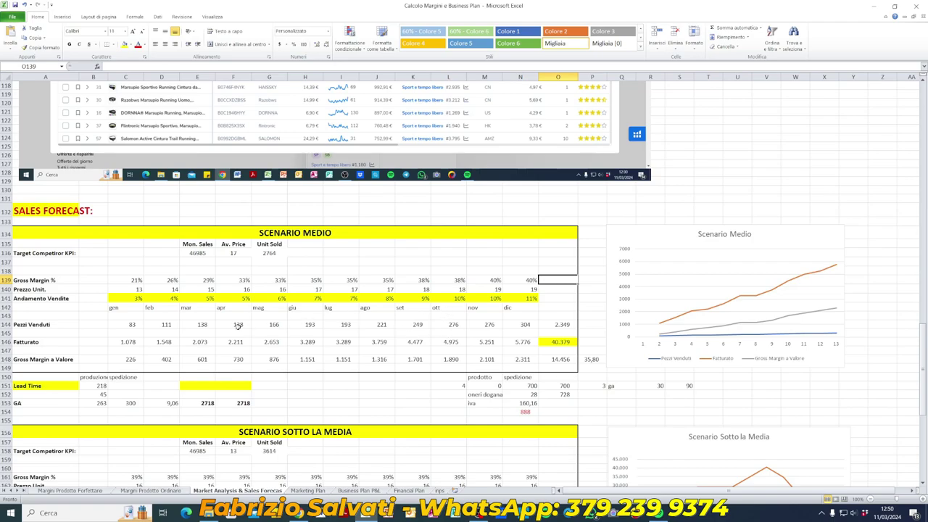
Examine January's Andamento Vendite and Pezzi Venduti formula, then compare December's Pezzi Venduti with the competitors' sales table above the forecast
{"action": "left_click", "coordinate": [138, 298]}
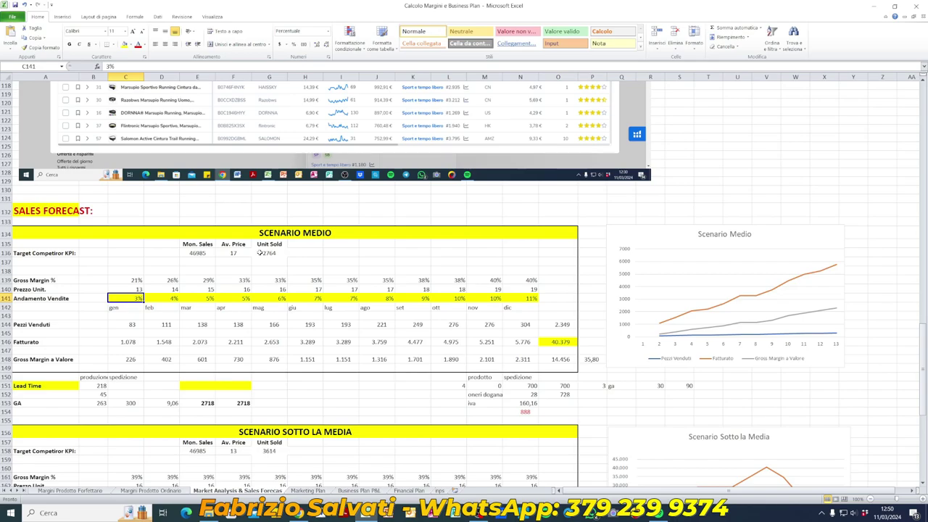
{"action": "double_click", "coordinate": [137, 298]}
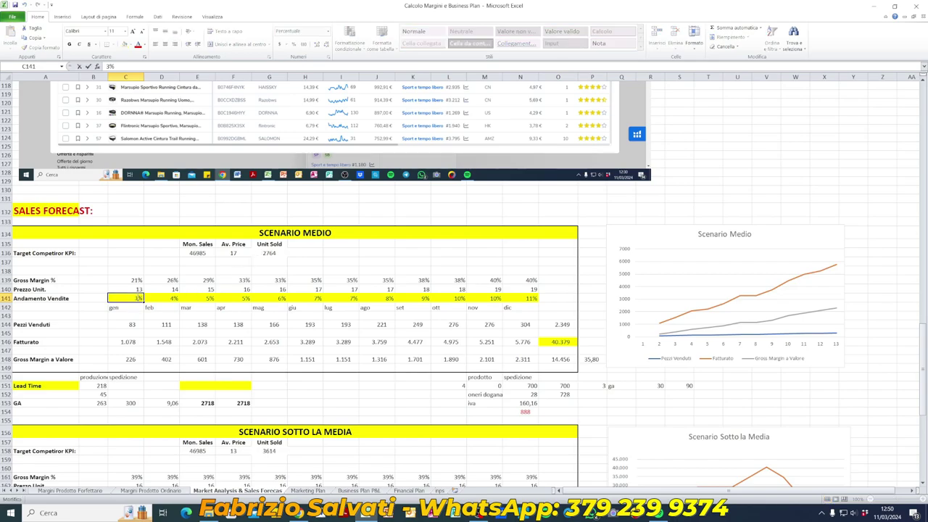
{"action": "left_click", "coordinate": [135, 325]}
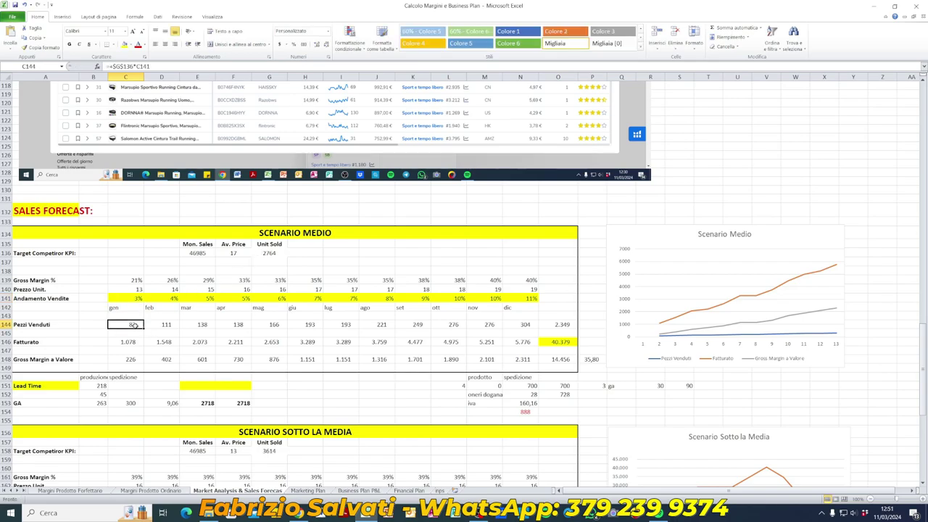
{"action": "double_click", "coordinate": [135, 325]}
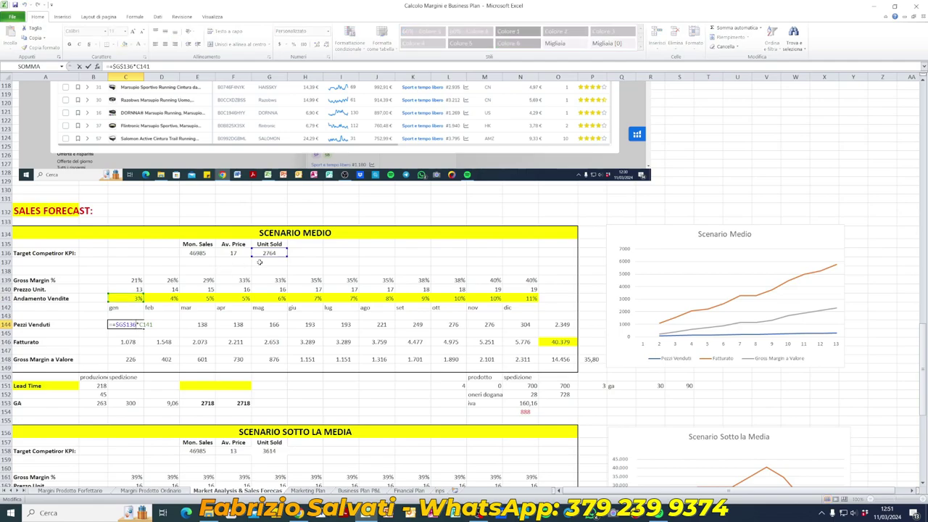
{"action": "key", "text": "Return"}
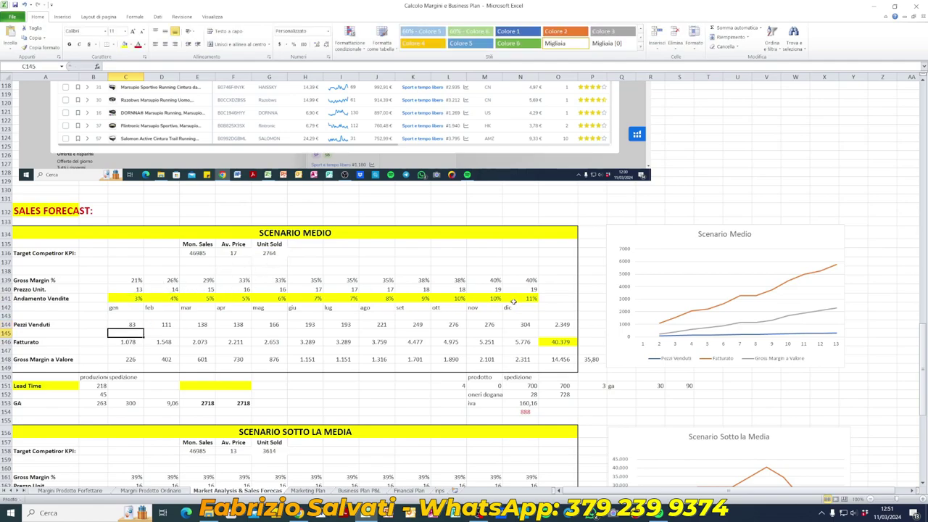
{"action": "left_click", "coordinate": [522, 325]}
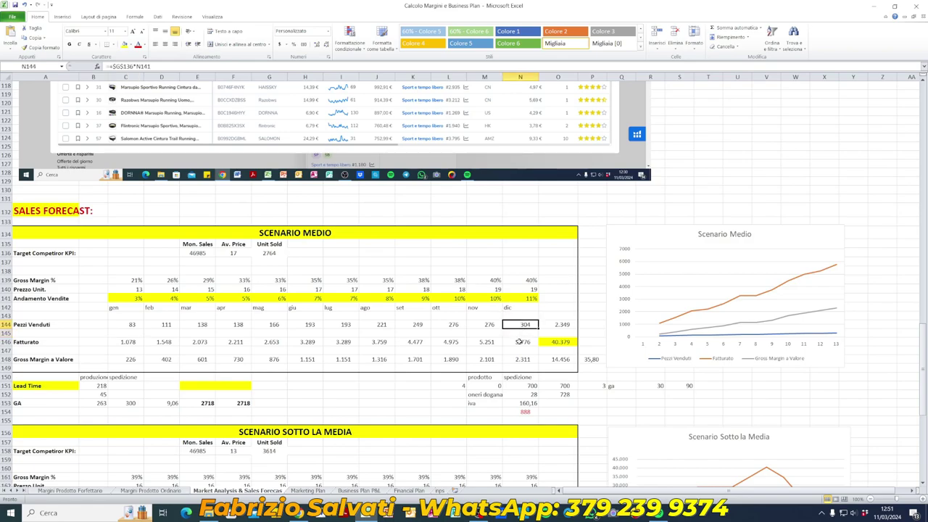
{"action": "scroll", "coordinate": [519, 341], "scroll_direction": "up", "scroll_amount": 3}
{"action": "scroll", "coordinate": [519, 341], "scroll_direction": "up", "scroll_amount": 2}
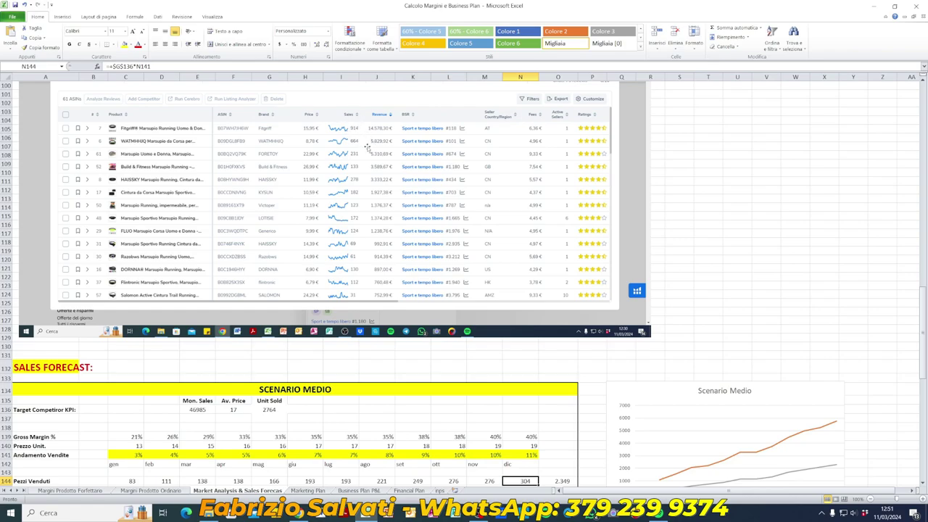
{"action": "scroll", "coordinate": [349, 194], "scroll_direction": "down", "scroll_amount": 4}
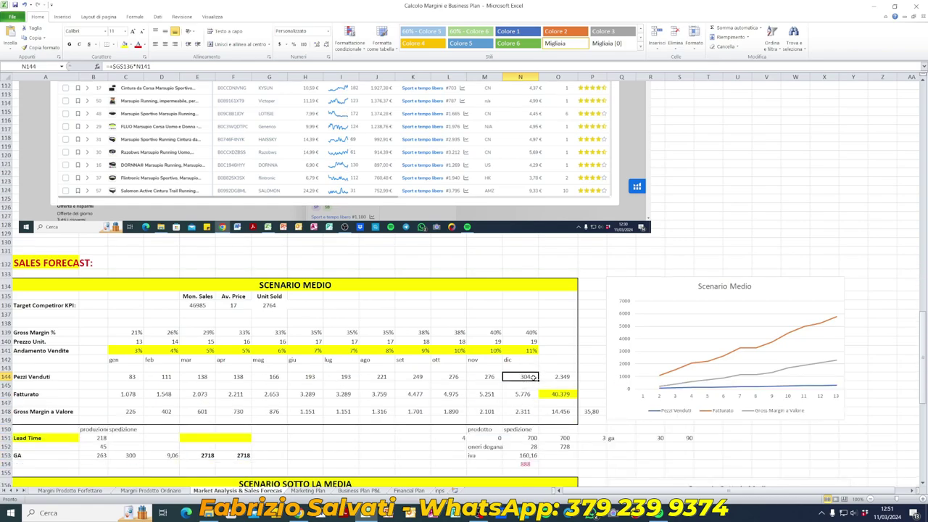
{"action": "scroll", "coordinate": [525, 376], "scroll_direction": "up", "scroll_amount": 3}
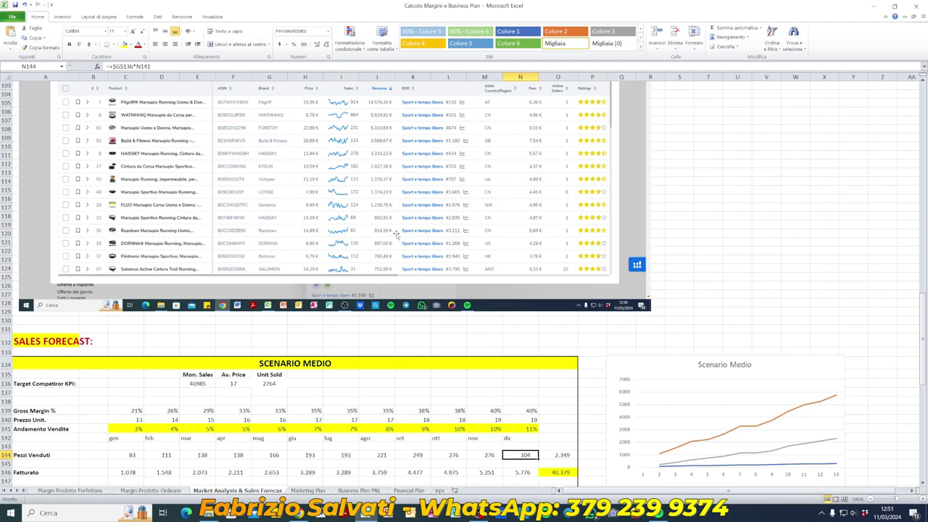
{"action": "scroll", "coordinate": [349, 192], "scroll_direction": "down", "scroll_amount": 6}
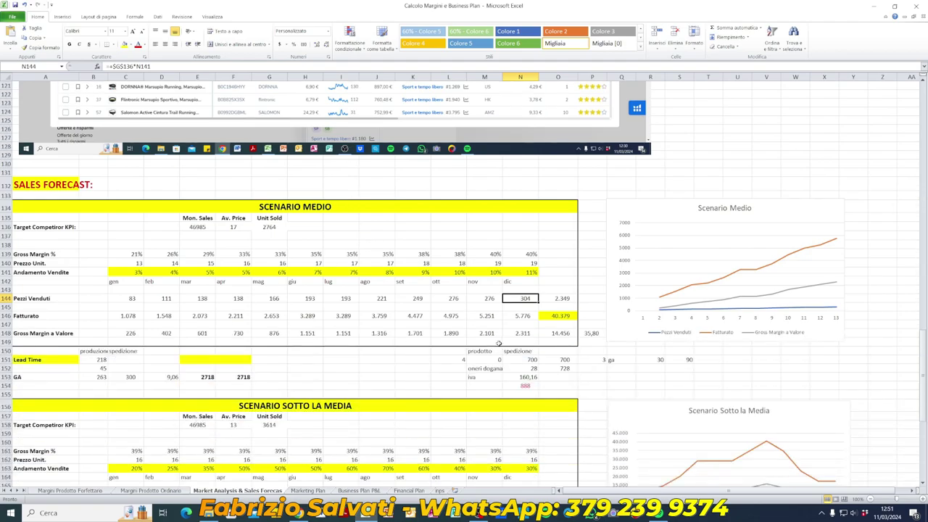
Examine Scenario Medio's yearly totals for Fatturato, Gross Margin a Valore and Pezzi Venduti, along with the monthly units sold from January
{"action": "left_click", "coordinate": [562, 317]}
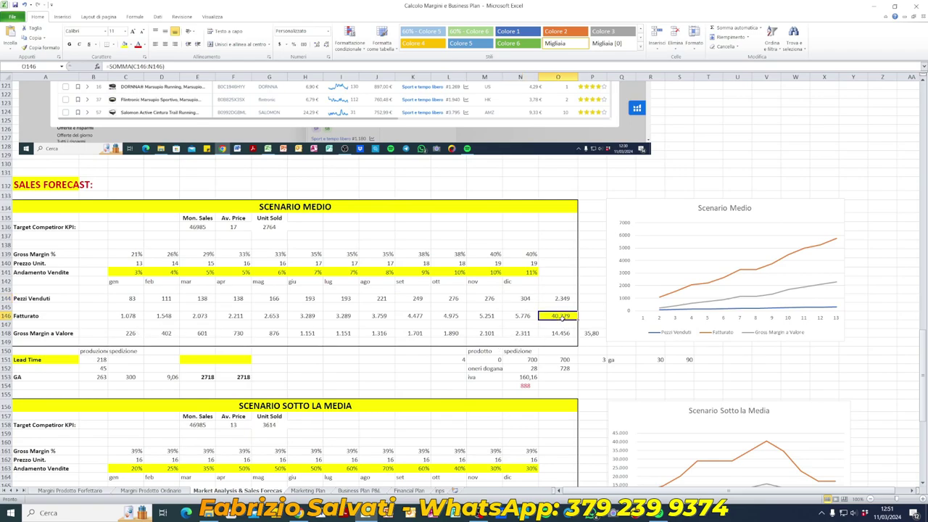
{"action": "left_click", "coordinate": [564, 333]}
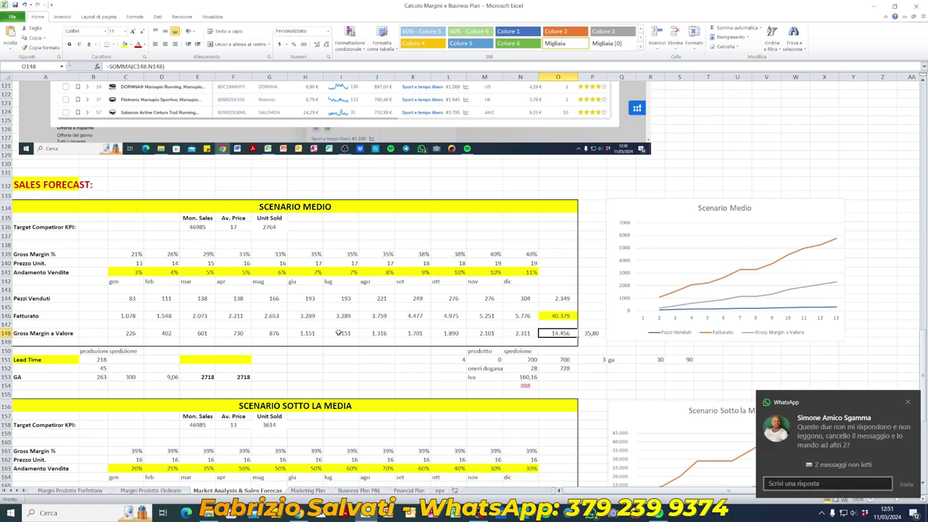
{"action": "scroll", "coordinate": [325, 326], "scroll_direction": "down", "scroll_amount": 1}
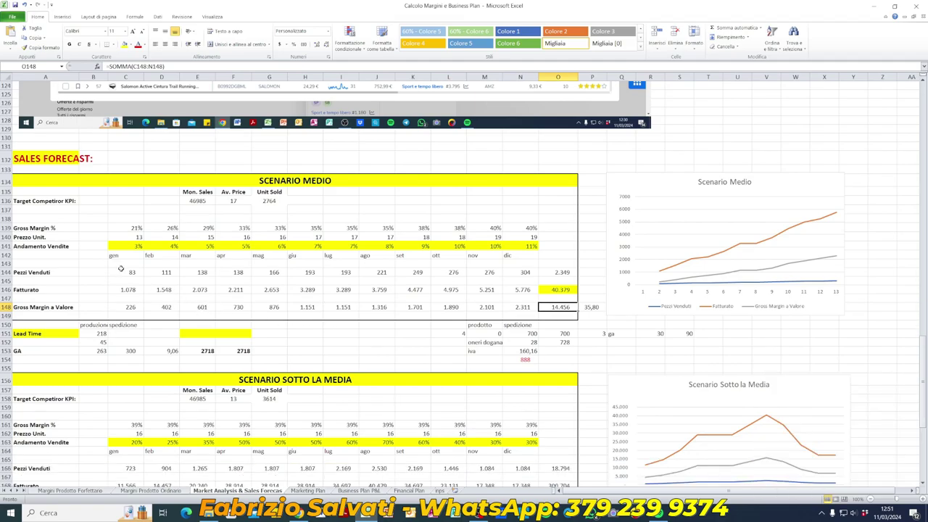
{"action": "left_click_drag", "start_coordinate": [125, 273], "coordinate": [512, 272]}
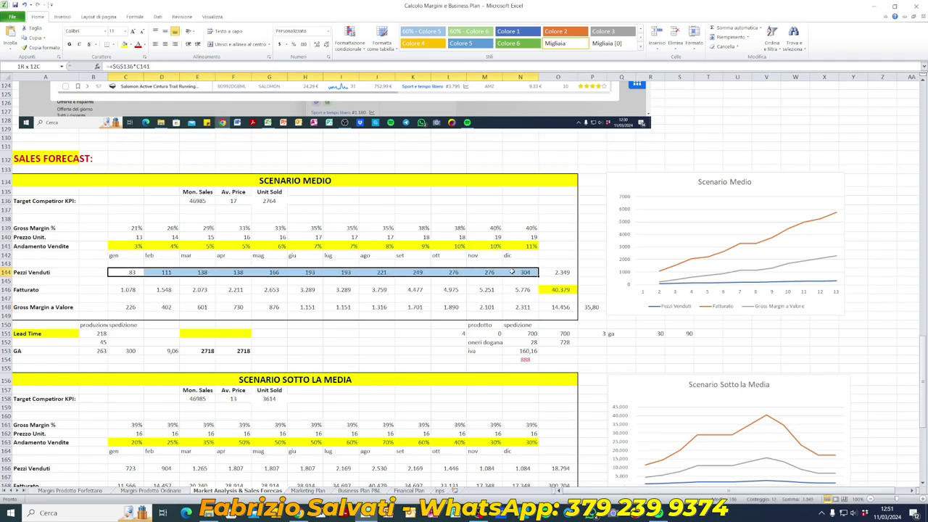
{"action": "left_click", "coordinate": [562, 274]}
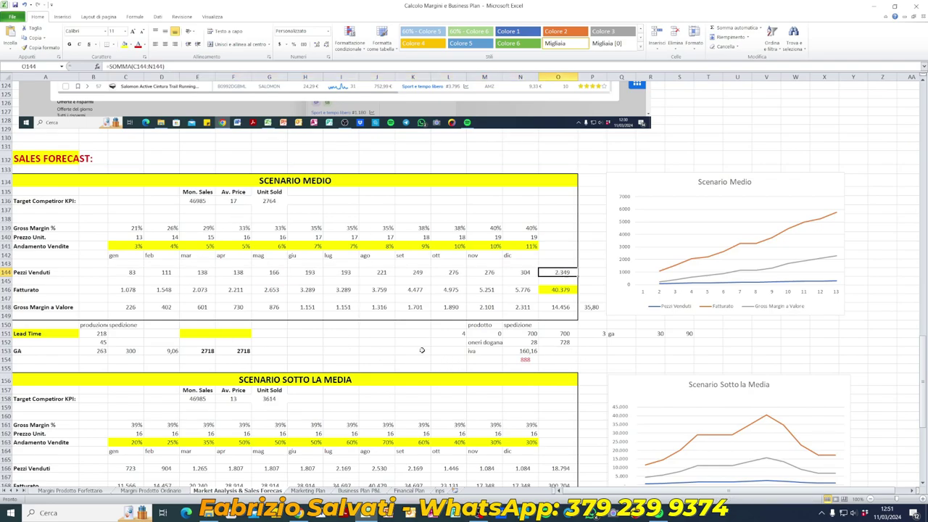
{"action": "scroll", "coordinate": [315, 319], "scroll_direction": "up", "scroll_amount": 9}
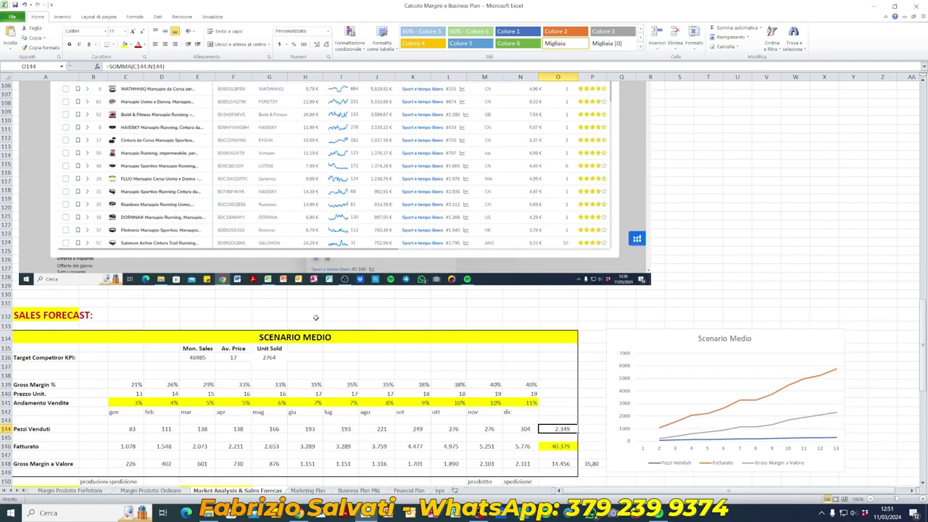
{"action": "scroll", "coordinate": [316, 319], "scroll_direction": "down", "scroll_amount": 8}
{"action": "scroll", "coordinate": [316, 319], "scroll_direction": "up", "scroll_amount": 3}
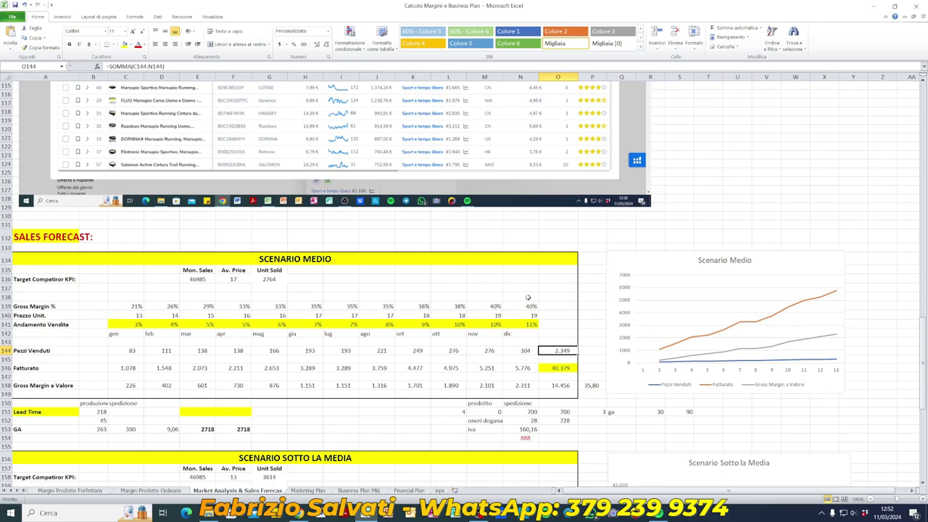
{"action": "scroll", "coordinate": [156, 350], "scroll_direction": "down", "scroll_amount": 2}
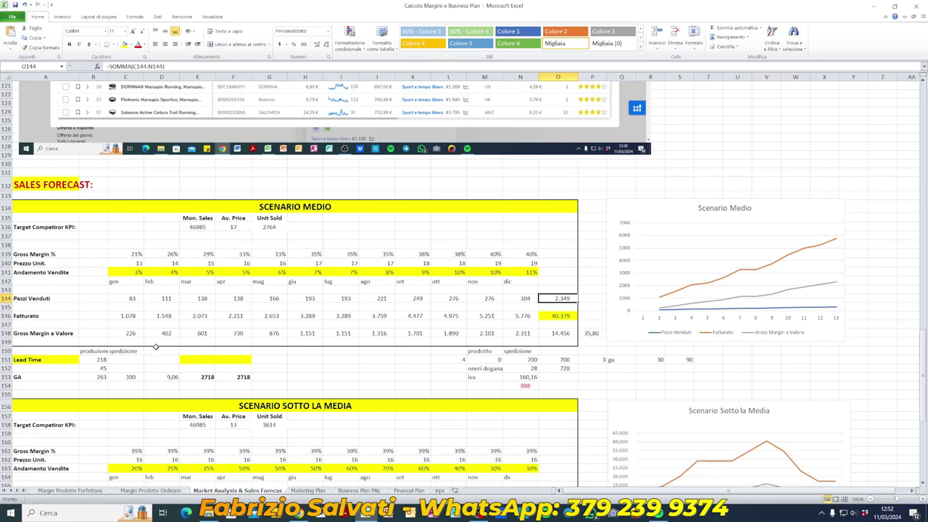
{"action": "left_click", "coordinate": [132, 297]}
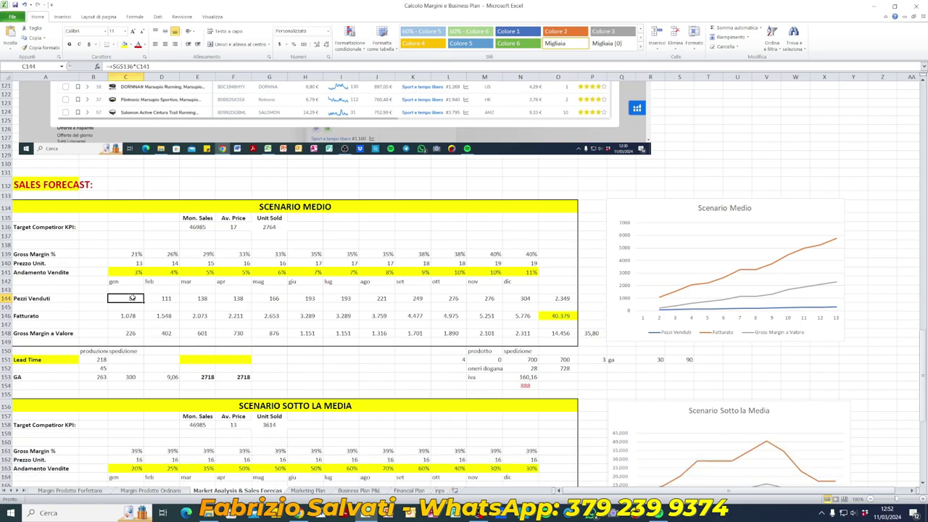
Examine Scenario Medio's Pezzi Venduti month by month from February to April, then for January to April together
{"action": "left_click", "coordinate": [162, 298]}
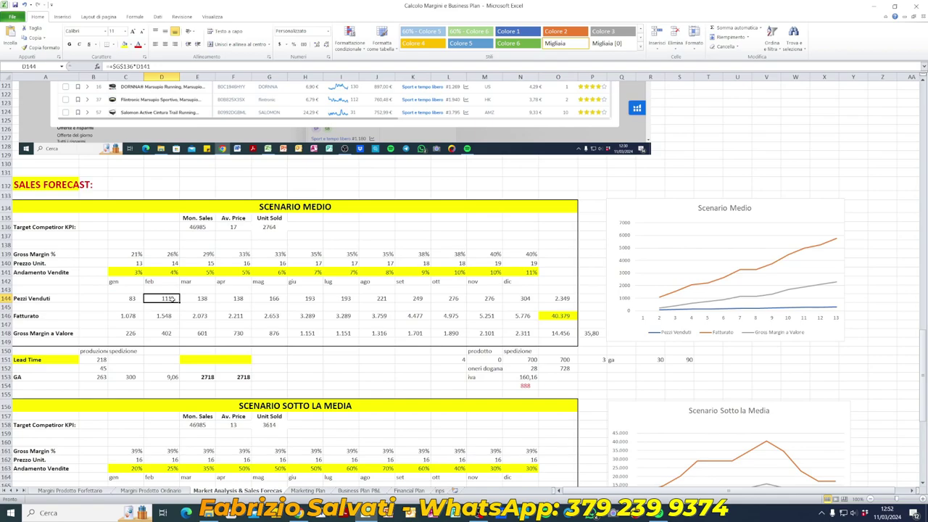
{"action": "left_click", "coordinate": [201, 299]}
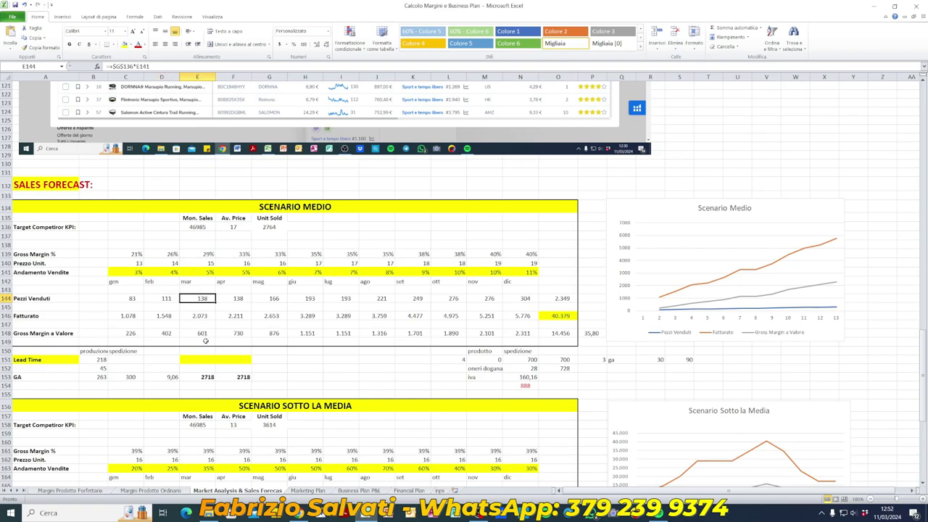
{"action": "left_click", "coordinate": [232, 298]}
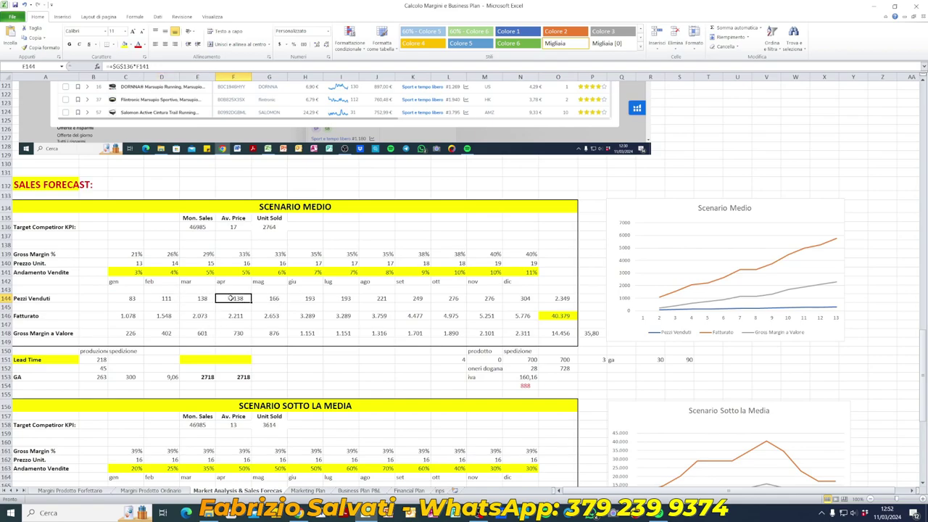
{"action": "left_click_drag", "start_coordinate": [132, 298], "coordinate": [222, 300]}
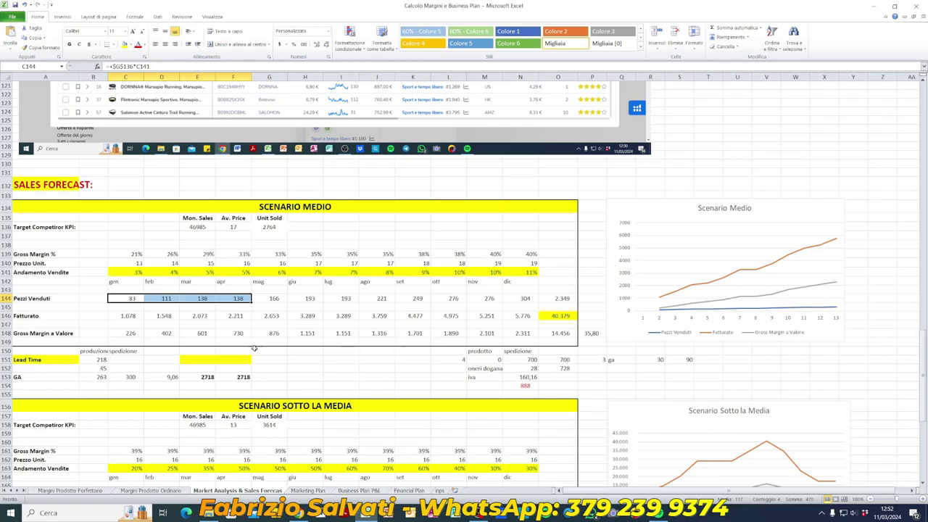
Copy Scenario Medio's monthly Prezzo Unit. and Gross Margin % rows into the matching rows of Scenario Sotto la Media
{"action": "scroll", "coordinate": [371, 299], "scroll_direction": "down", "scroll_amount": 1}
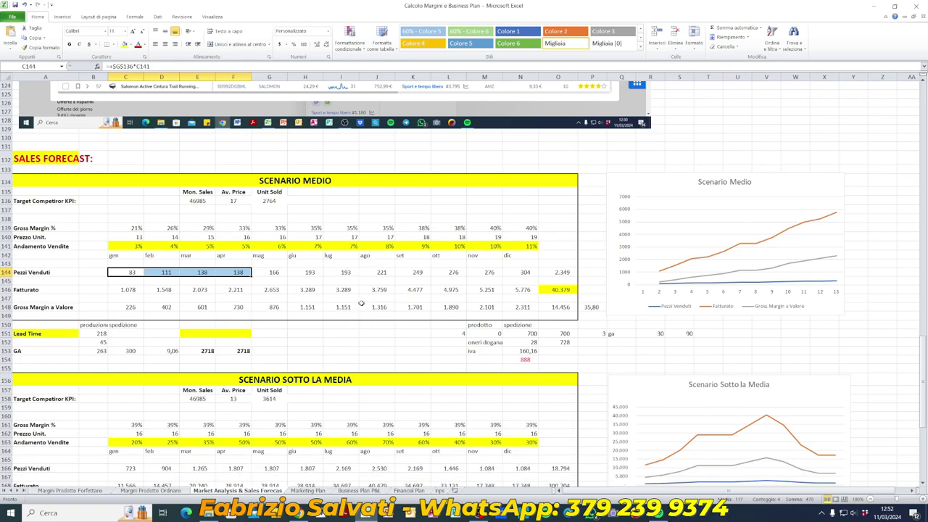
{"action": "scroll", "coordinate": [361, 304], "scroll_direction": "down", "scroll_amount": 5}
{"action": "scroll", "coordinate": [379, 333], "scroll_direction": "up", "scroll_amount": 3}
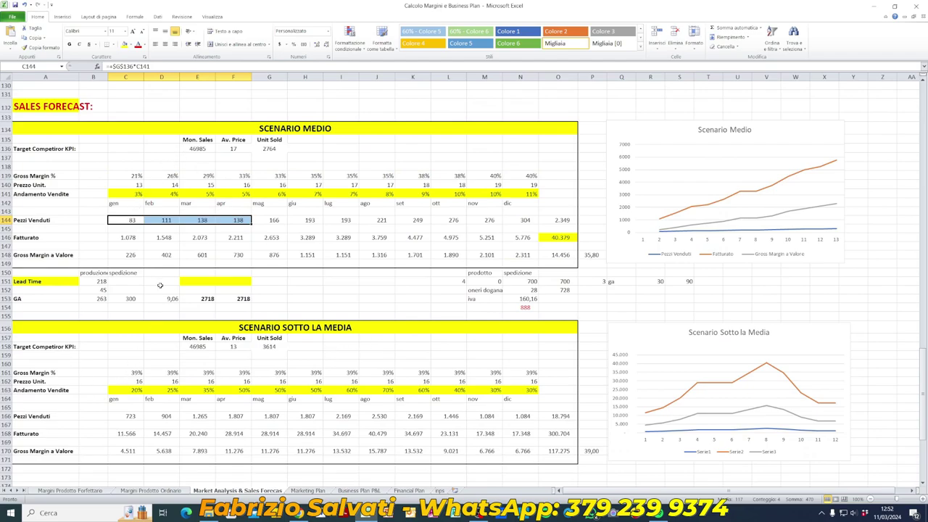
{"action": "left_click_drag", "start_coordinate": [136, 184], "coordinate": [510, 188]}
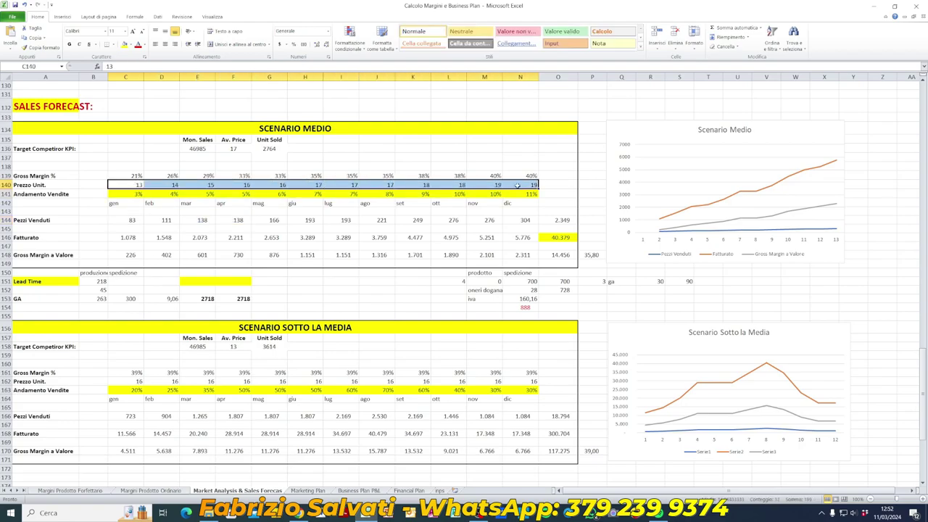
{"action": "key", "text": "ctrl+c"}
{"action": "left_click", "coordinate": [135, 381]}
{"action": "key", "text": "ctrl+v"}
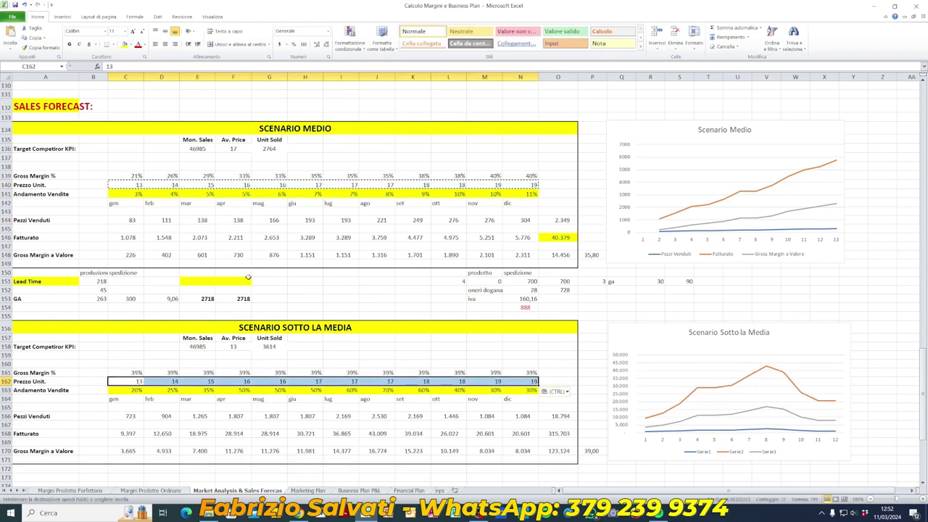
{"action": "left_click_drag", "start_coordinate": [134, 175], "coordinate": [506, 184]}
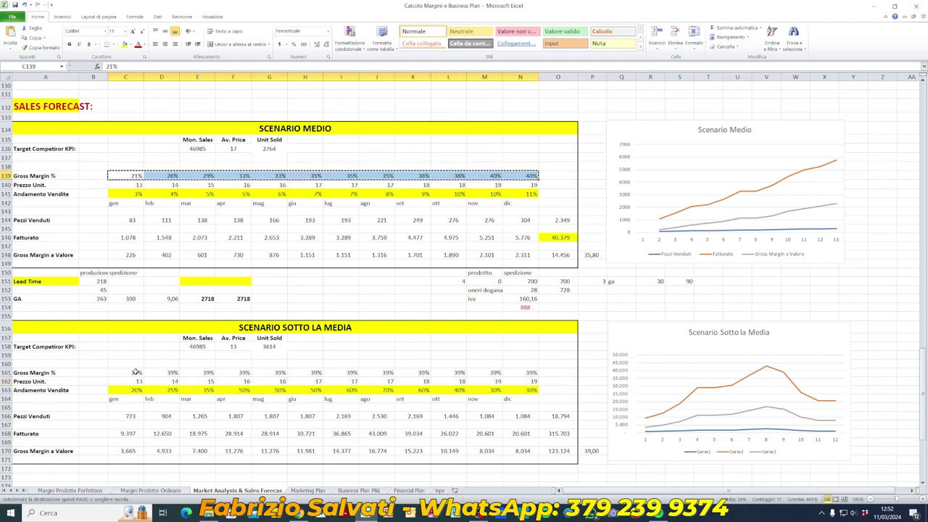
{"action": "left_click", "coordinate": [136, 372]}
{"action": "key", "text": "ctrl+v"}
{"action": "left_click", "coordinate": [319, 407]}
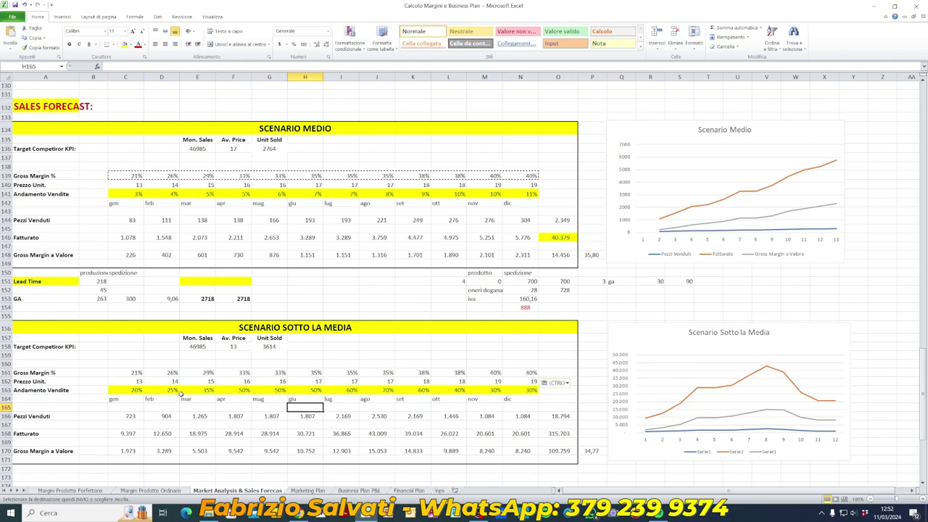
Copy Scenario Medio's monthly Andamento Vendite percentages into the same row of Scenario Sotto la Media
{"action": "left_click_drag", "start_coordinate": [131, 195], "coordinate": [510, 197]}
{"action": "key", "text": "ctrl+c"}
{"action": "left_click", "coordinate": [138, 390]}
{"action": "key", "text": "ctrl+v"}
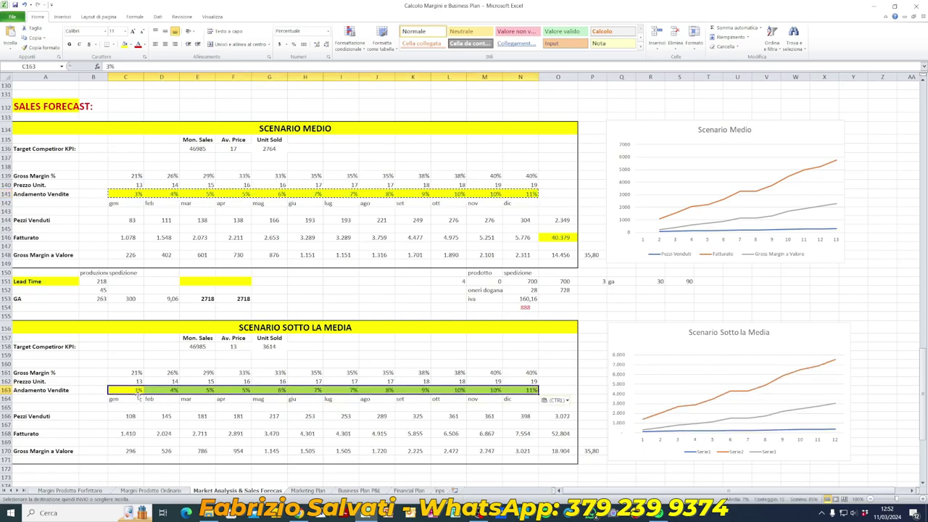
Set Scenario Sotto la Media's Andamento Vendite for January to July to 1%, 2%, 2%, 3%, 3%, 4% and 4%
{"action": "left_click", "coordinate": [135, 393]}
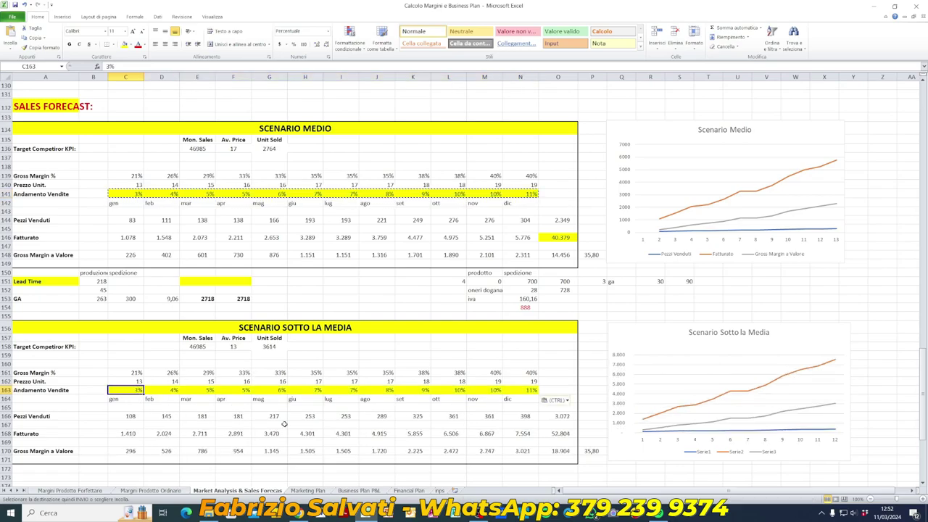
{"action": "type", "text": "1"}
{"action": "key", "text": "Tab"}
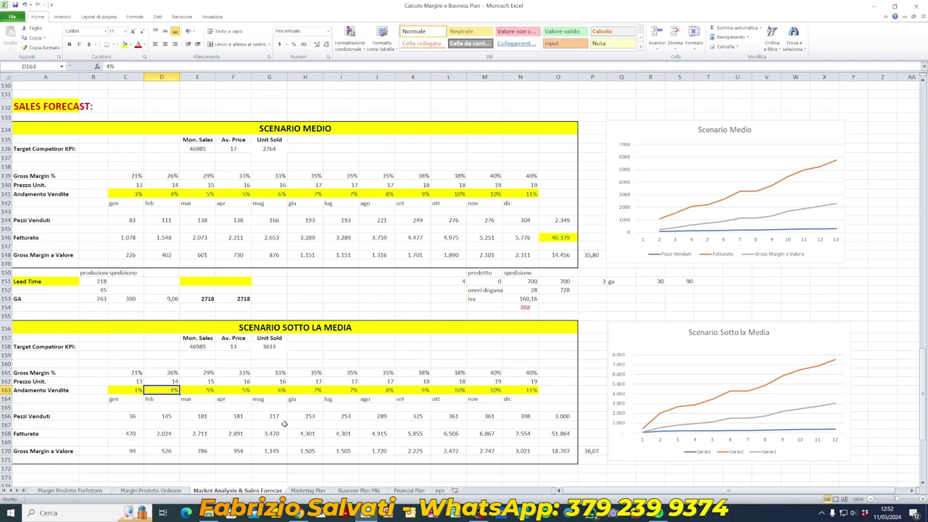
{"action": "type", "text": "2"}
{"action": "key", "text": "Tab"}
{"action": "type", "text": "2"}
{"action": "key", "text": "Tab"}
{"action": "type", "text": "3"}
{"action": "key", "text": "Tab"}
{"action": "type", "text": "3"}
{"action": "key", "text": "Tab"}
{"action": "type", "text": "4"}
{"action": "key", "text": "Tab"}
{"action": "type", "text": "4"}
{"action": "key", "text": "Tab"}
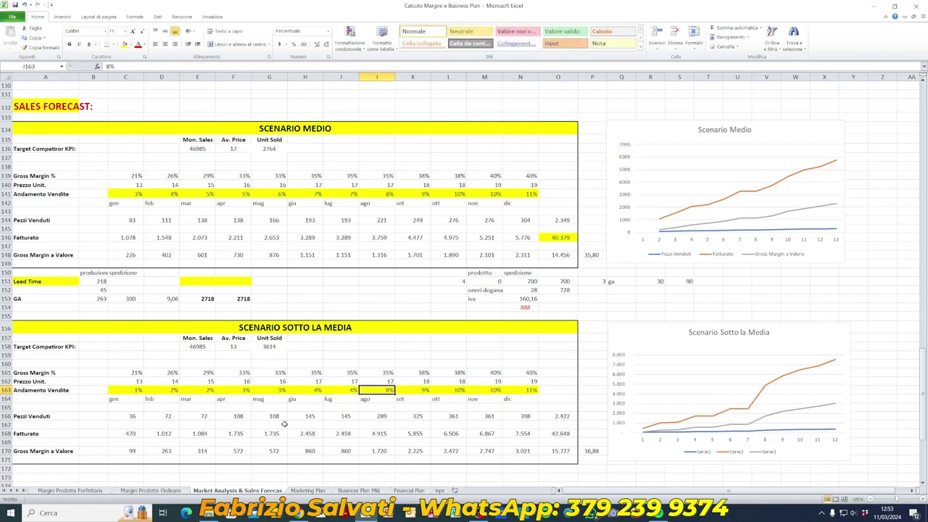
Set Scenario Sotto la Media's Andamento Vendite for August to December to 5%, 5%, 6%, 6% and 7%
{"action": "type", "text": "5"}
{"action": "key", "text": "Tab"}
{"action": "type", "text": "5"}
{"action": "key", "text": "Tab"}
{"action": "type", "text": "6"}
{"action": "key", "text": "Tab"}
{"action": "type", "text": "6"}
{"action": "key", "text": "Tab"}
{"action": "type", "text": "7"}
{"action": "key", "text": "Tab"}
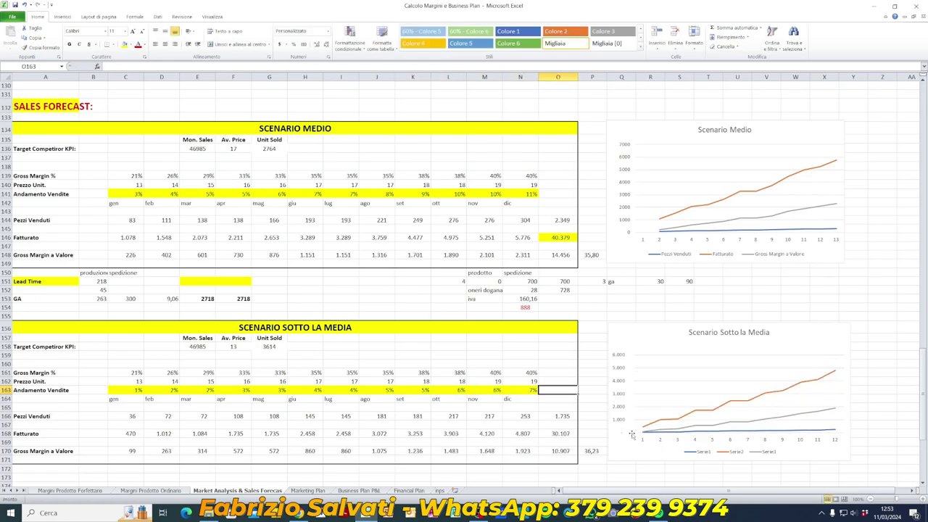
Examine Scenario Sotto la Media's yearly Gross Margin a Valore and Fatturato and its Gross Margin % row, then check the Margini Prodotto Forfettario calculator
{"action": "left_click", "coordinate": [631, 435]}
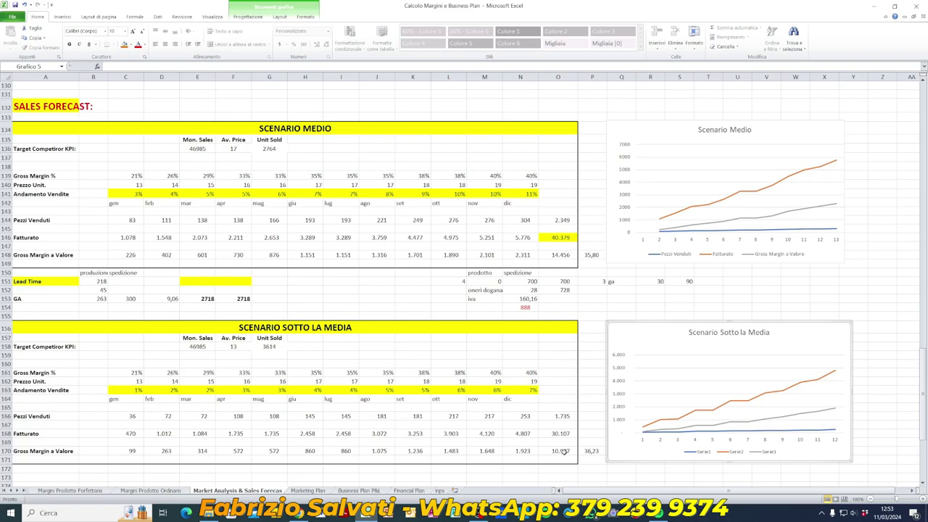
{"action": "left_click", "coordinate": [564, 450]}
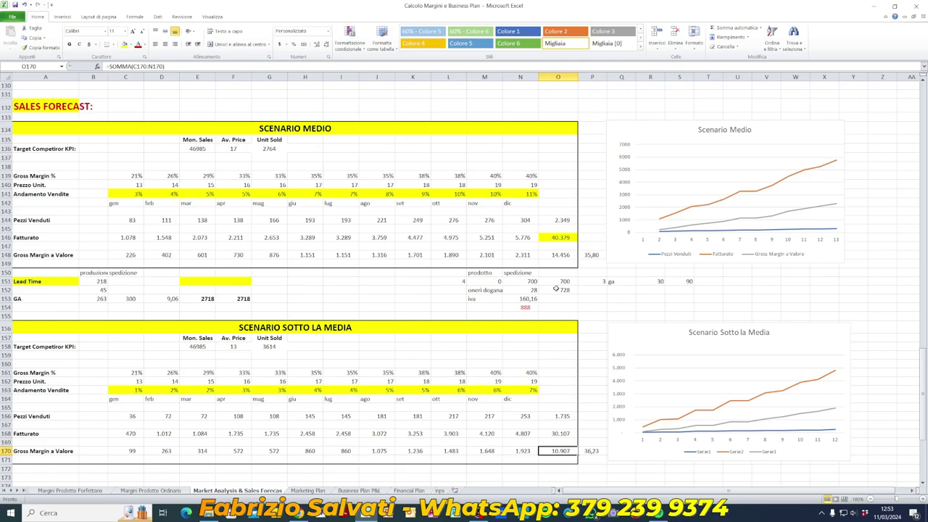
{"action": "left_click", "coordinate": [562, 433]}
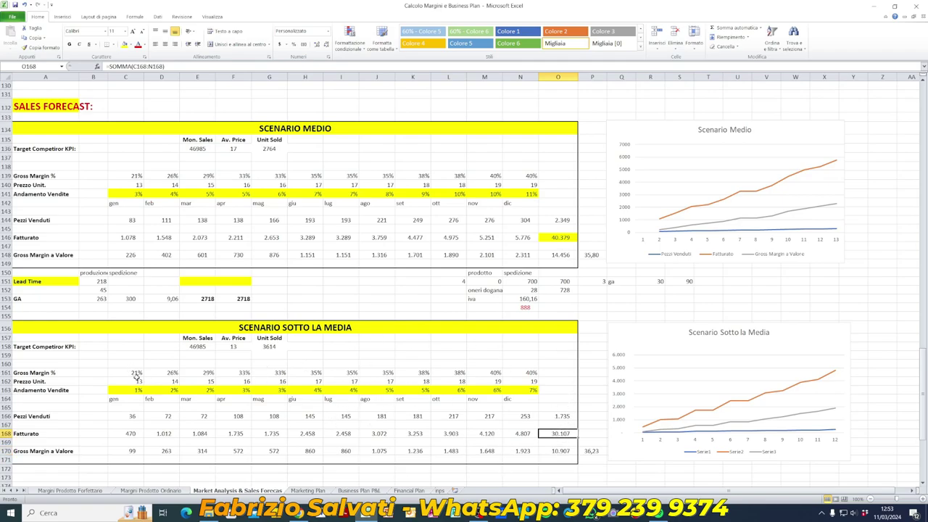
{"action": "left_click_drag", "start_coordinate": [134, 372], "coordinate": [526, 373]}
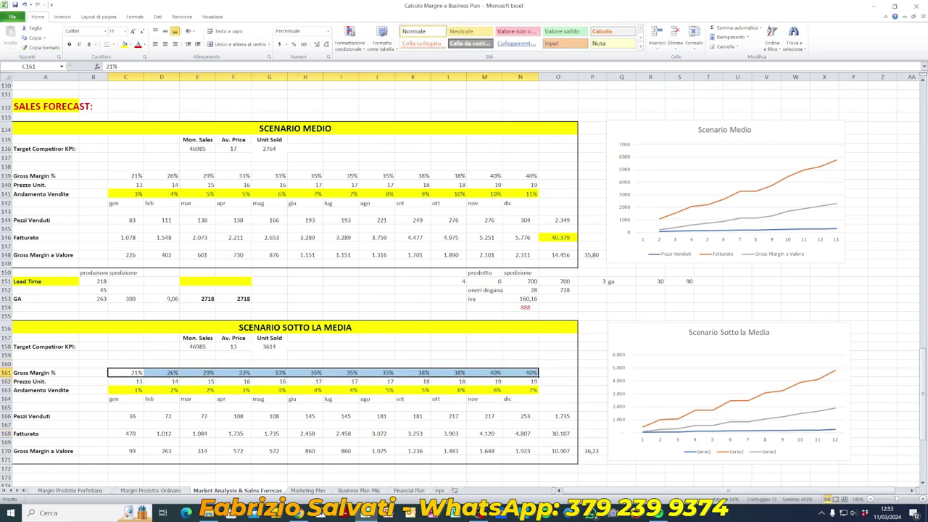
{"action": "left_click", "coordinate": [73, 491]}
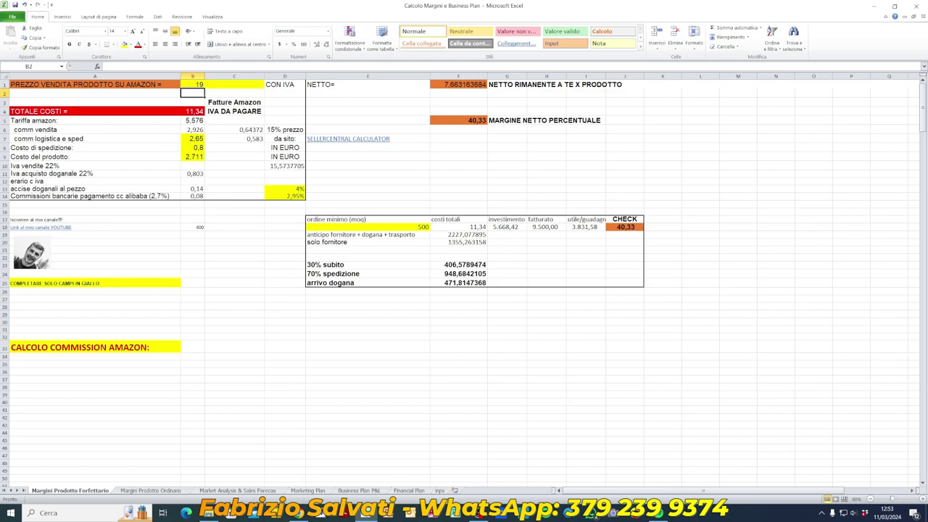
{"action": "left_click", "coordinate": [237, 491]}
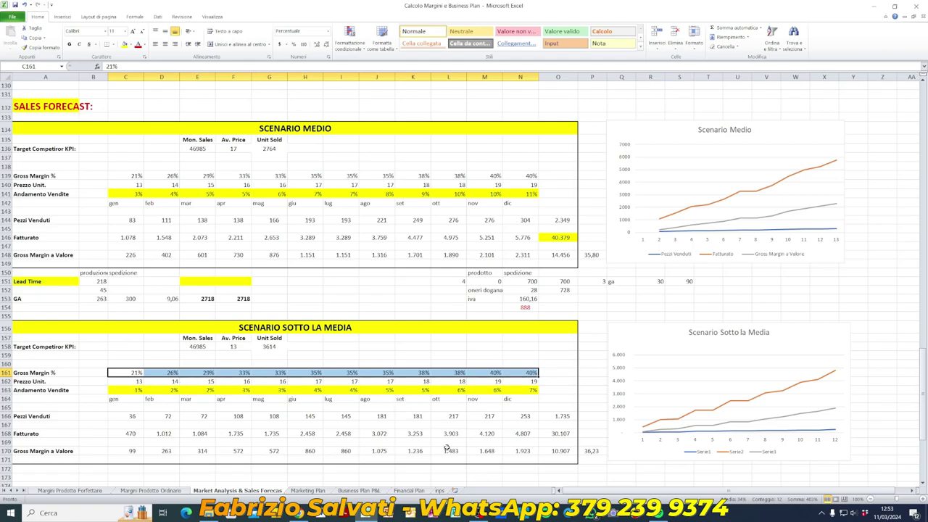
Compare the January to April Pezzi Venduti of Scenario Sotto la Media with those of Scenario Medio
{"action": "scroll", "coordinate": [441, 445], "scroll_direction": "down", "scroll_amount": 1}
{"action": "left_click_drag", "start_coordinate": [130, 387], "coordinate": [228, 385]}
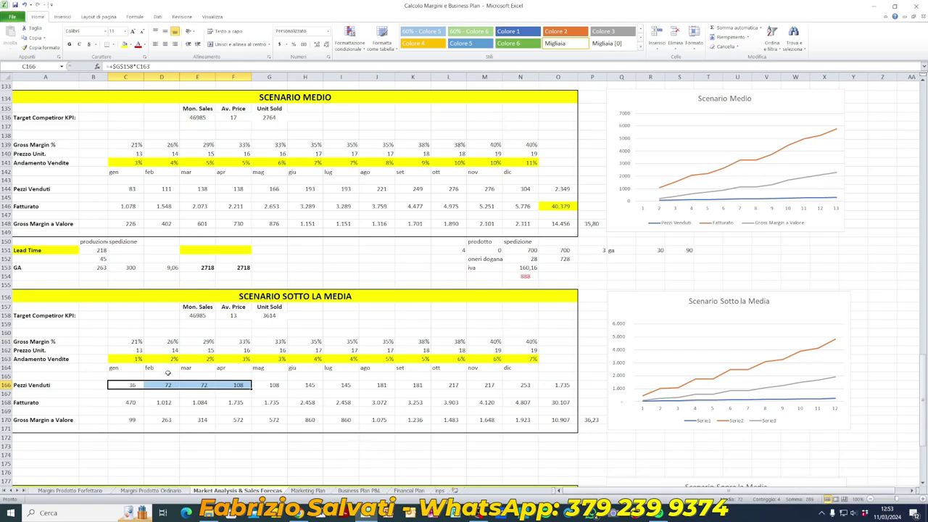
{"action": "scroll", "coordinate": [166, 379], "scroll_direction": "up", "scroll_amount": 1}
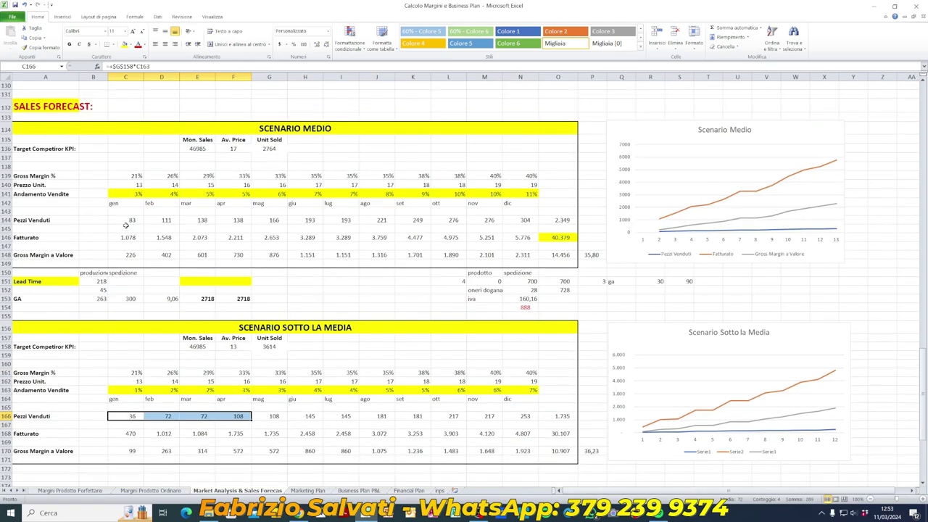
{"action": "left_click_drag", "start_coordinate": [127, 219], "coordinate": [232, 220]}
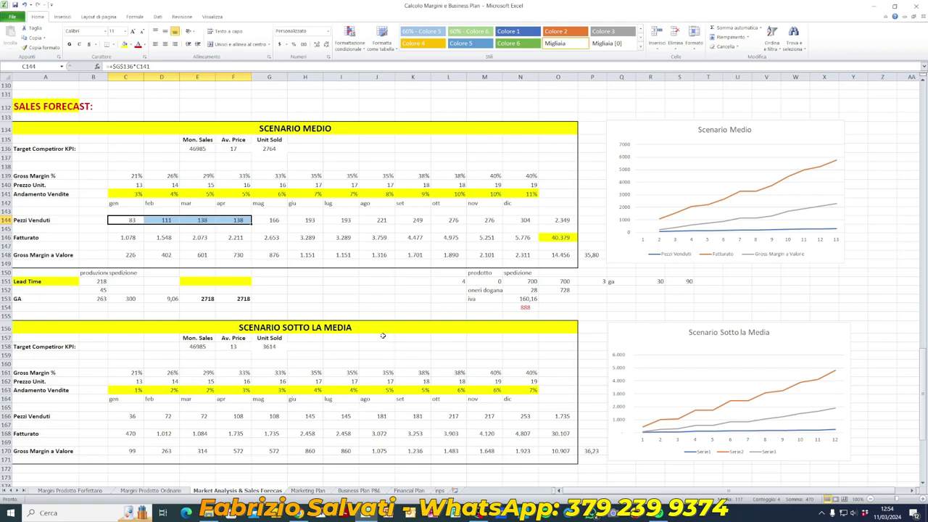
{"action": "left_click", "coordinate": [317, 299]}
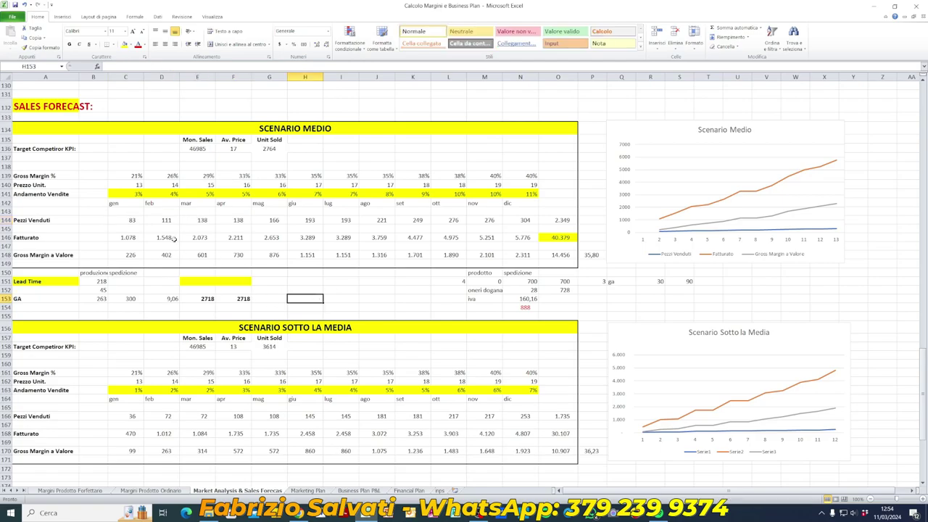
{"action": "left_click_drag", "start_coordinate": [133, 221], "coordinate": [159, 221]}
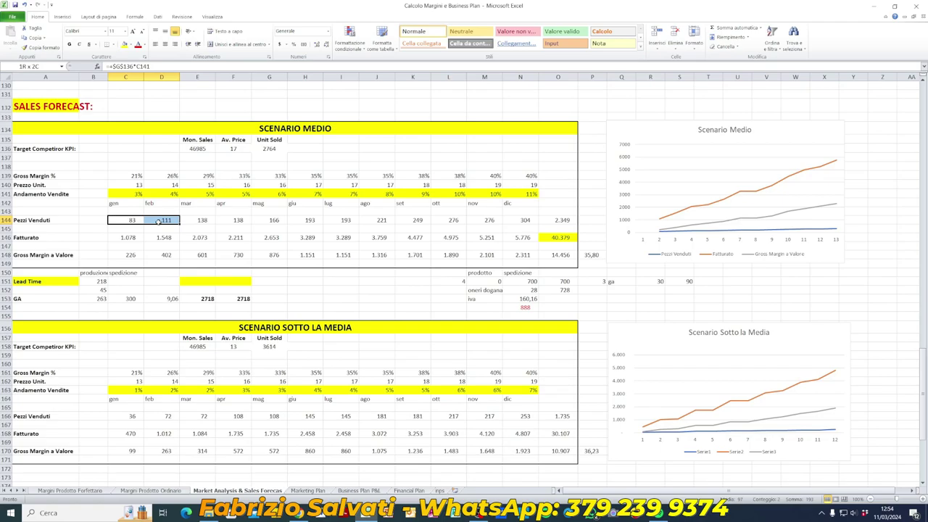
{"action": "left_click_drag", "start_coordinate": [159, 221], "coordinate": [159, 221]}
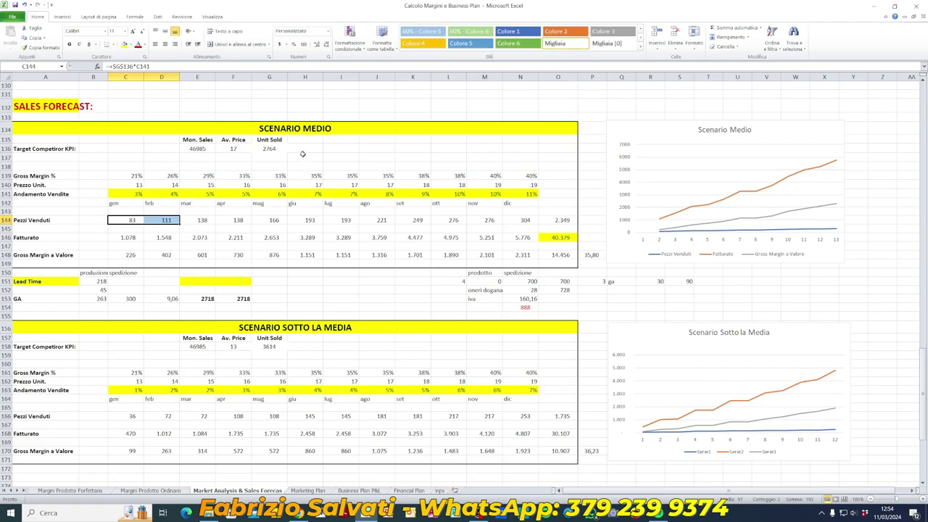
{"action": "left_click", "coordinate": [352, 365]}
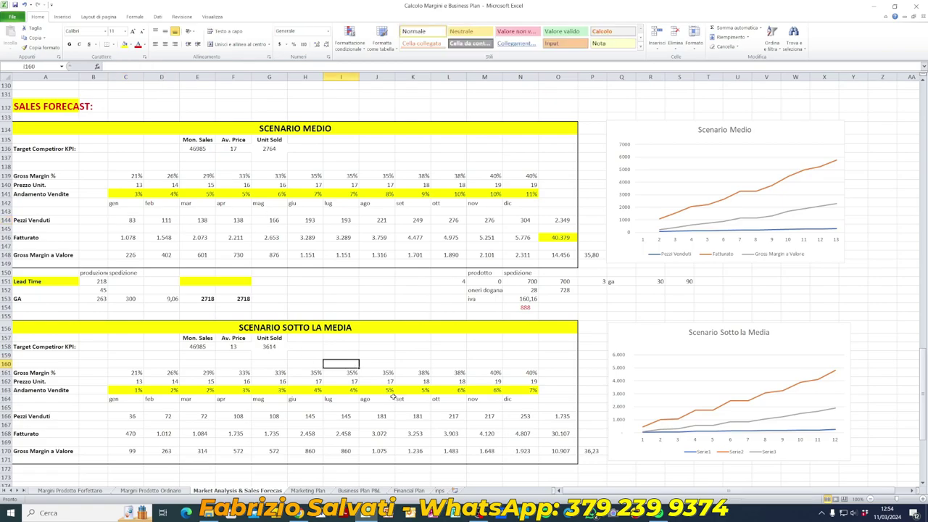
Copy Scenario Sotto la Media's monthly Gross Margin % and Prezzo Unit. rows into Scenario Sopra la Media
{"action": "scroll", "coordinate": [385, 388], "scroll_direction": "down", "scroll_amount": 6}
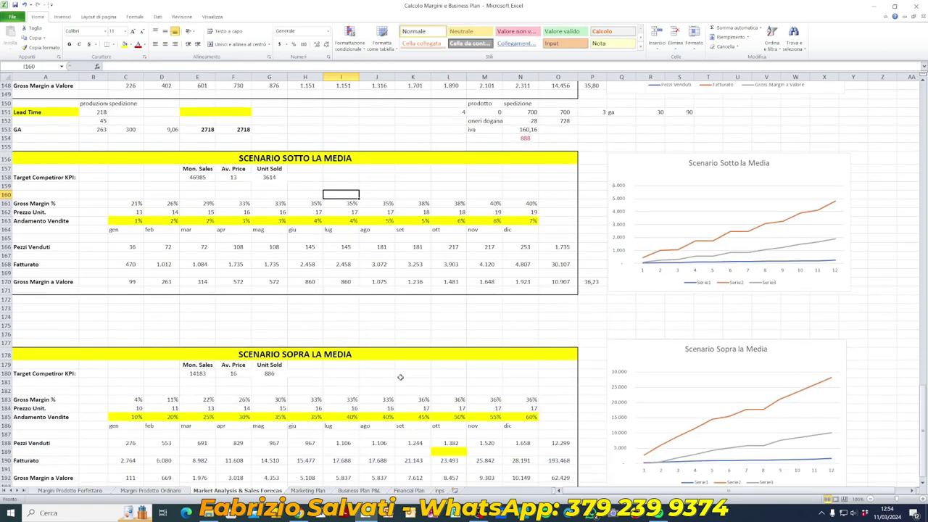
{"action": "scroll", "coordinate": [399, 379], "scroll_direction": "up", "scroll_amount": 3}
{"action": "scroll", "coordinate": [362, 364], "scroll_direction": "up", "scroll_amount": 5}
{"action": "scroll", "coordinate": [160, 290], "scroll_direction": "down", "scroll_amount": 8}
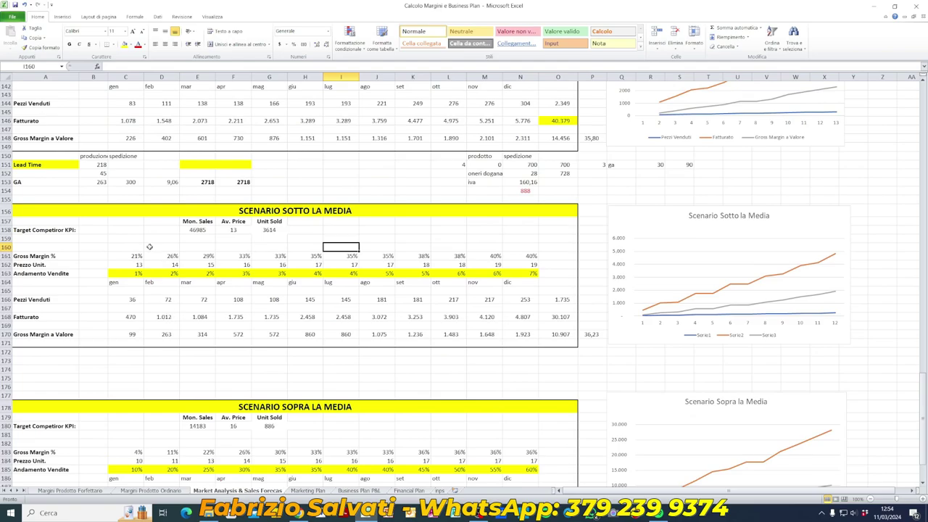
{"action": "left_click_drag", "start_coordinate": [137, 203], "coordinate": [517, 208]}
{"action": "key", "text": "ctrl+c"}
{"action": "left_click_drag", "start_coordinate": [137, 399], "coordinate": [517, 399]}
{"action": "key", "text": "ctrl+v"}
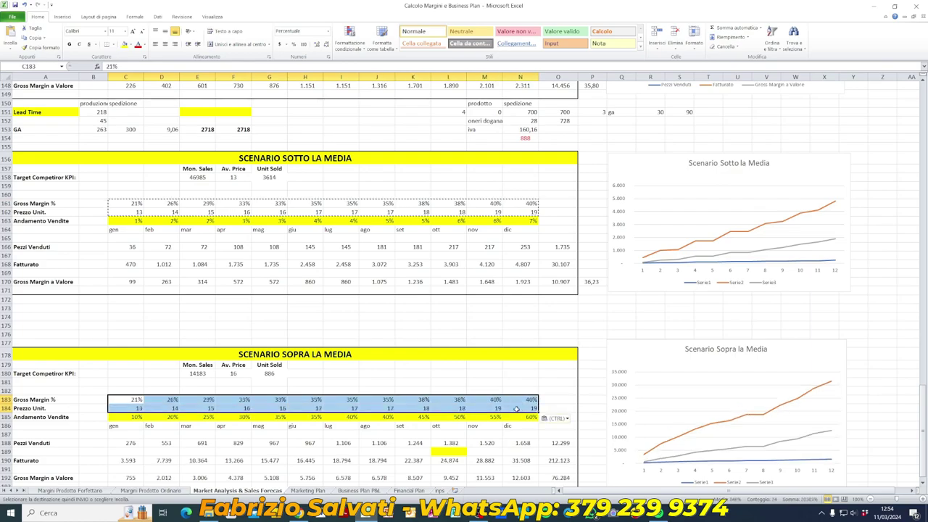
Copy Scenario Medio's monthly Andamento Vendite percentages into the same row of Scenario Sopra la Media
{"action": "scroll", "coordinate": [137, 221], "scroll_direction": "up", "scroll_amount": 5}
{"action": "left_click_drag", "start_coordinate": [135, 164], "coordinate": [516, 171]}
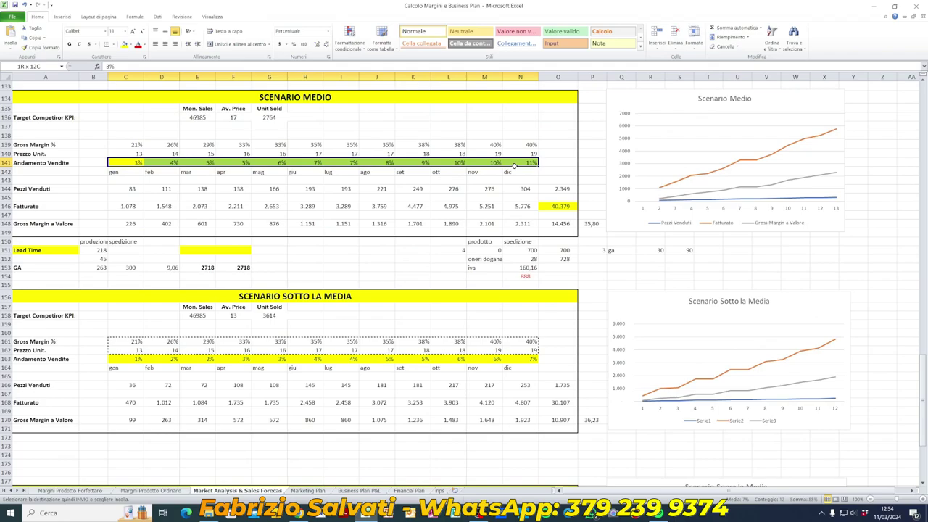
{"action": "key", "text": "ctrl+c"}
{"action": "scroll", "coordinate": [271, 322], "scroll_direction": "down", "scroll_amount": 5}
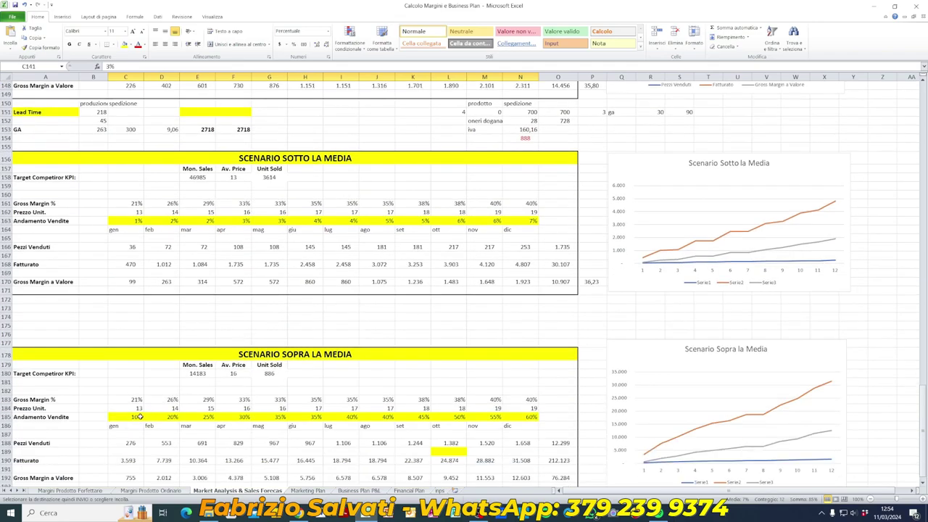
{"action": "left_click", "coordinate": [140, 417]}
{"action": "key", "text": "ctrl+v"}
{"action": "left_click", "coordinate": [319, 453]}
{"action": "scroll", "coordinate": [312, 441], "scroll_direction": "down", "scroll_amount": 3}
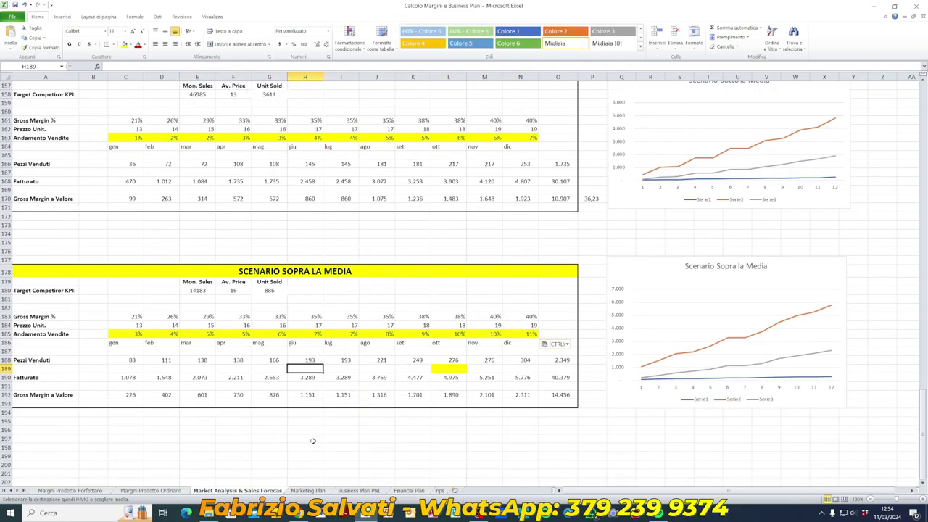
{"action": "scroll", "coordinate": [313, 441], "scroll_direction": "down", "scroll_amount": 1}
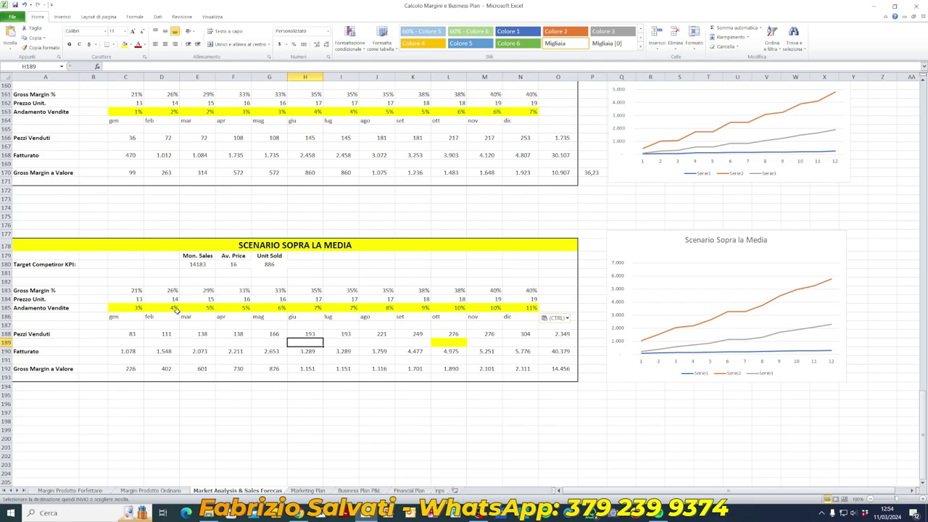
Set February's Prezzo Unit. to 15 and Gross Margin % to 29% in Scenario Sopra la Media
{"action": "left_click", "coordinate": [139, 299]}
{"action": "left_click", "coordinate": [174, 299]}
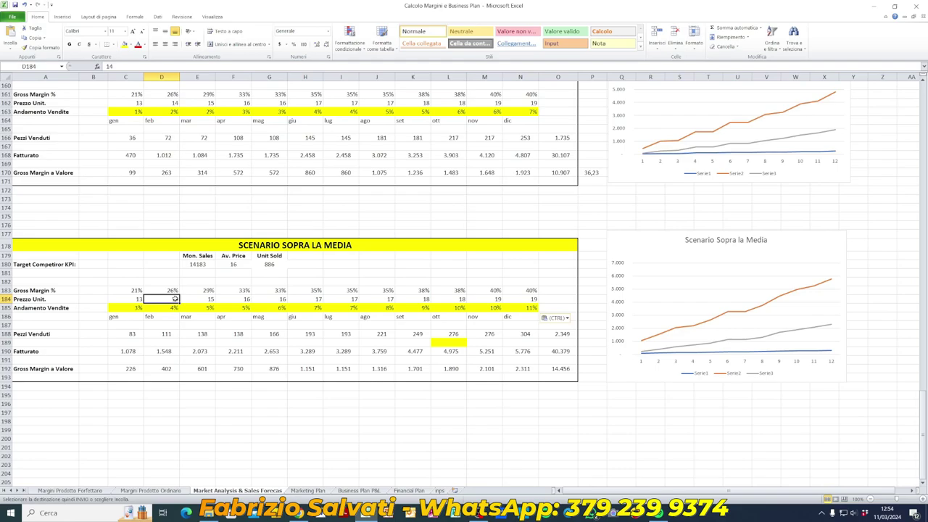
{"action": "type", "text": "15"}
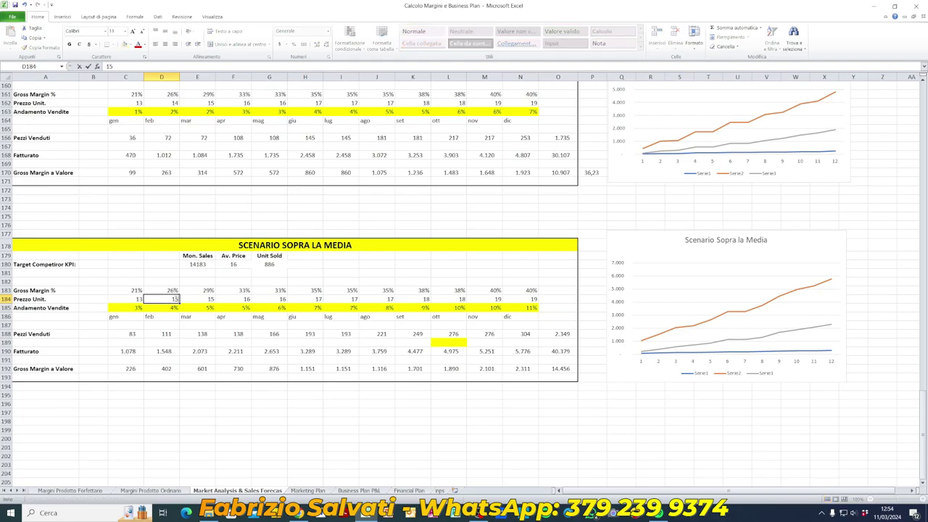
{"action": "key", "text": "Tab"}
{"action": "key", "text": "Up"}
{"action": "key", "text": "Left"}
{"action": "type", "text": "29"}
{"action": "key", "text": "Tab"}
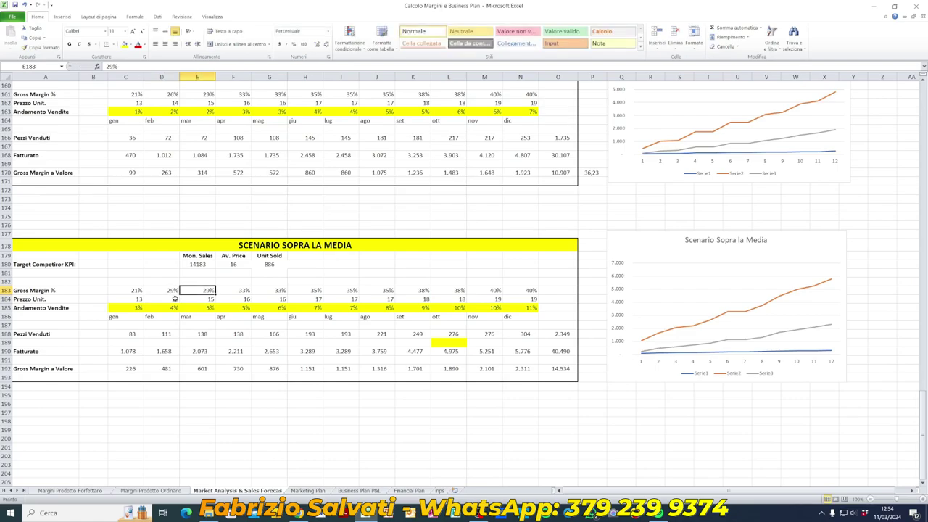
Set March's Prezzo Unit. to 16 and Gross Margin % to 33% in Scenario Sopra la Media
{"action": "left_click", "coordinate": [204, 299]}
{"action": "type", "text": "16"}
{"action": "key", "text": "ctrl+Return"}
{"action": "left_click", "coordinate": [205, 290]}
{"action": "type", "text": "33"}
{"action": "key", "text": "Tab"}
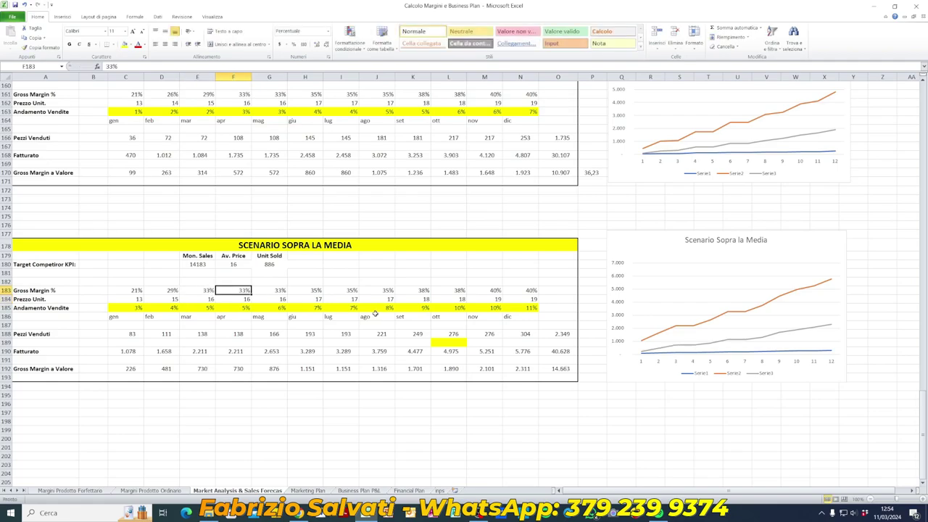
Set Scenario Sopra la Media's January to June Andamento Vendite to 4%, 5%, 6%, 7%, 7% and 8%
{"action": "left_click", "coordinate": [131, 307]}
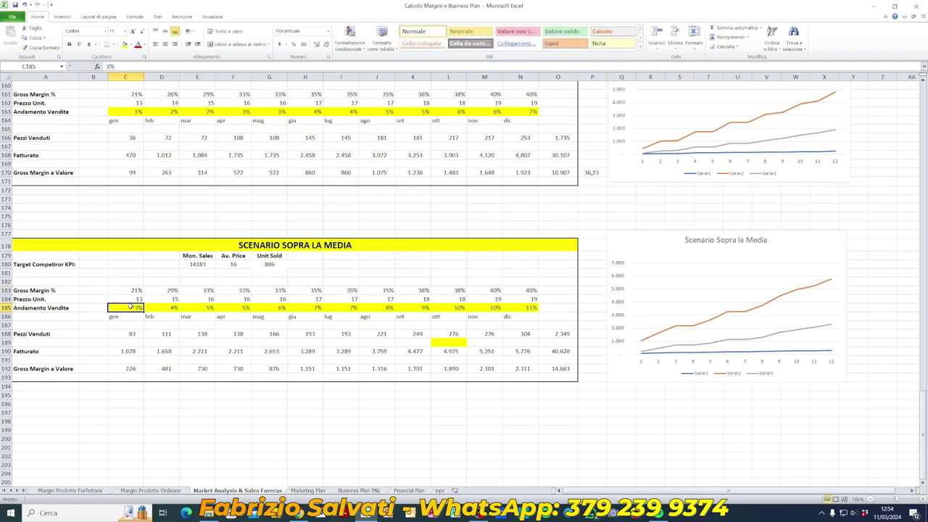
{"action": "type", "text": "4"}
{"action": "key", "text": "Tab"}
{"action": "type", "text": "5"}
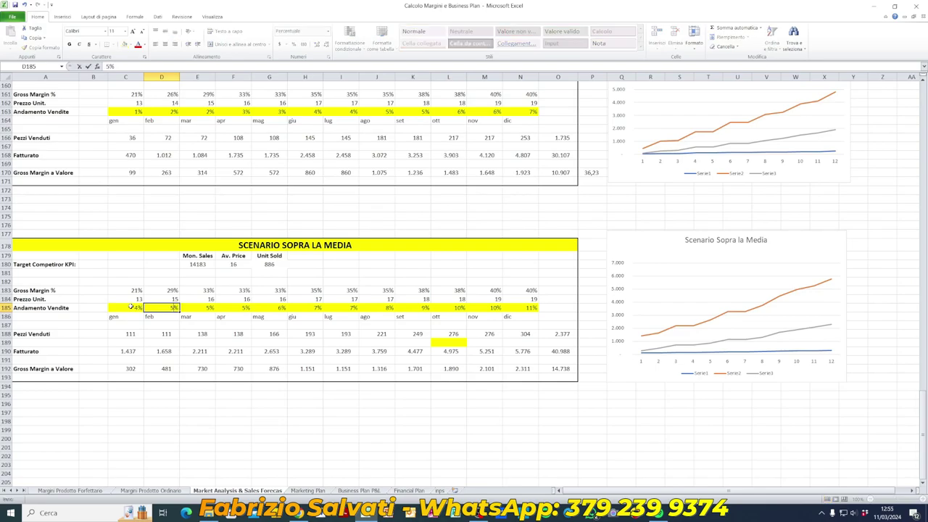
{"action": "key", "text": "Tab"}
{"action": "type", "text": "6"}
{"action": "key", "text": "Tab"}
{"action": "type", "text": "7"}
{"action": "key", "text": "Tab"}
{"action": "type", "text": "7"}
{"action": "key", "text": "Tab"}
{"action": "type", "text": "8"}
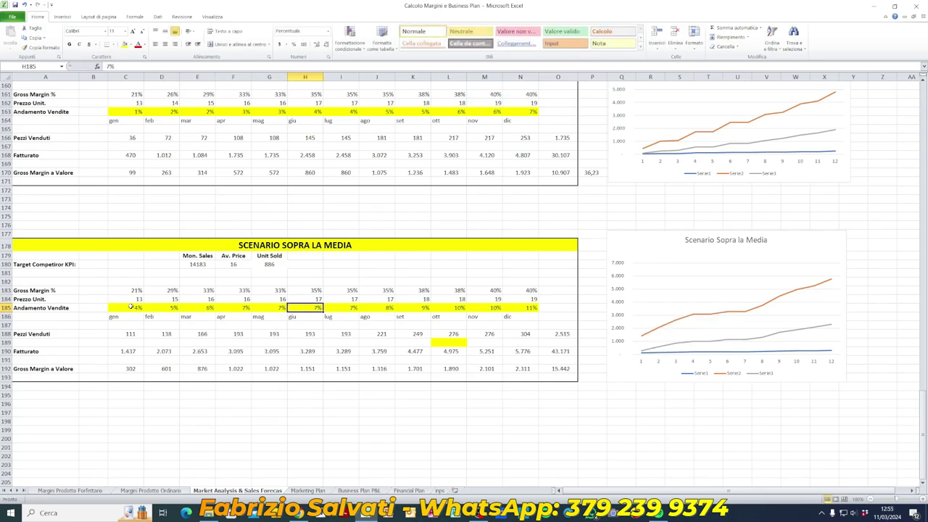
Set Scenario Sopra la Media's July to December Andamento Vendite to 9%, 10%, 11%, 12%, 13% and 14%
{"action": "key", "text": "Tab"}
{"action": "type", "text": "9"}
{"action": "key", "text": "Tab"}
{"action": "type", "text": "10"}
{"action": "key", "text": "Tab"}
{"action": "type", "text": "11"}
{"action": "key", "text": "Tab"}
{"action": "type", "text": "12"}
{"action": "key", "text": "Tab"}
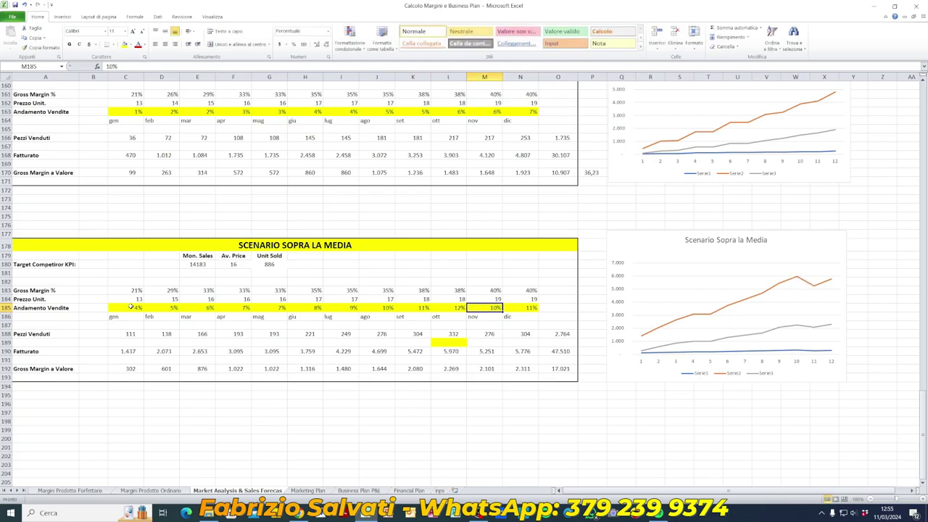
{"action": "type", "text": "13"}
{"action": "key", "text": "Tab"}
{"action": "type", "text": "14"}
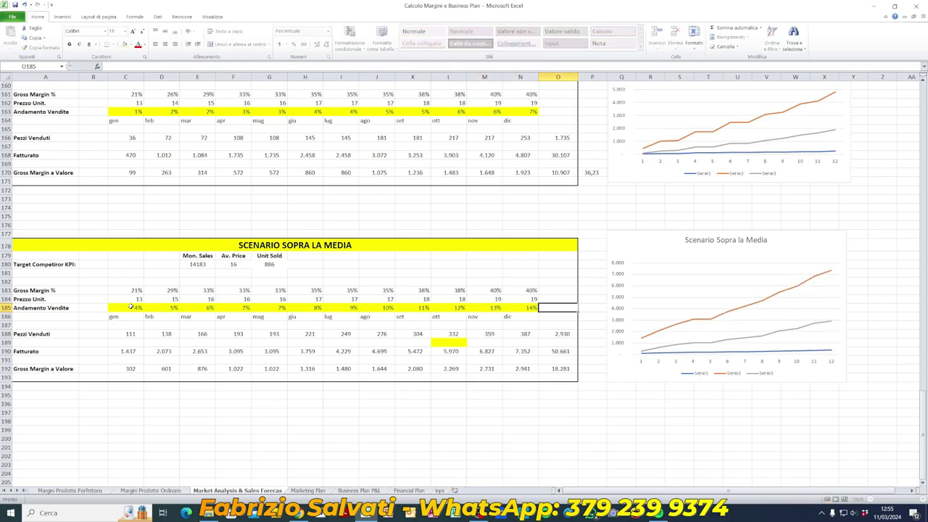
{"action": "key", "text": "Tab"}
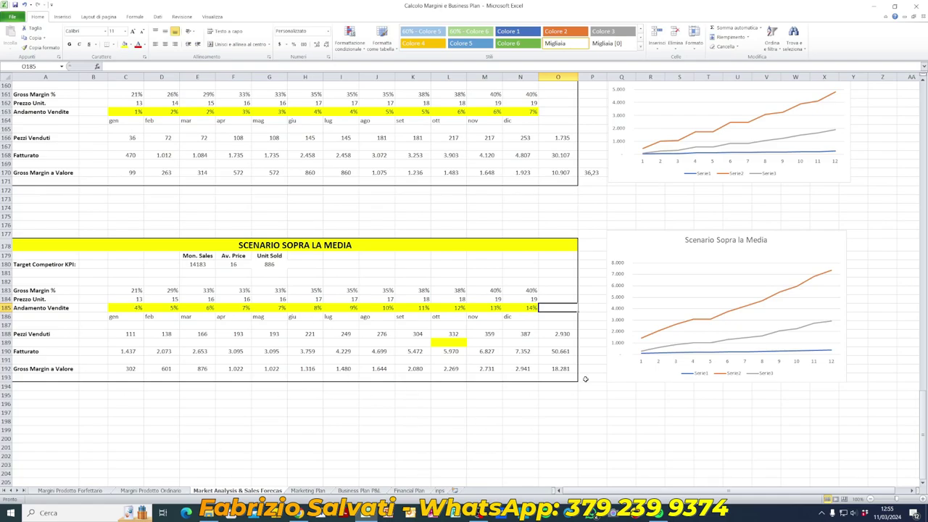
Examine Scenario Sopra la Media's January to April Pezzi Venduti and compare them with the Medio and Sotto la Media scenarios
{"action": "mouse_move", "coordinate": [661, 512]}
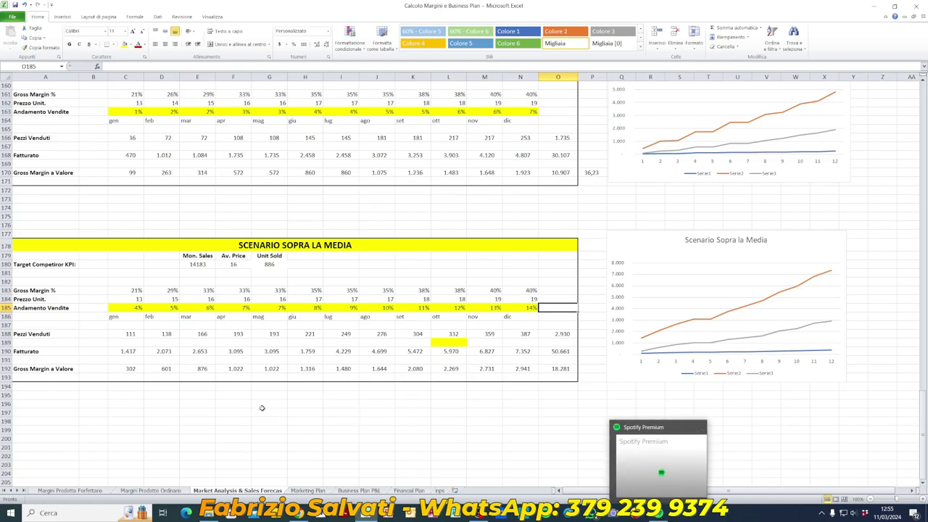
{"action": "left_click_drag", "start_coordinate": [119, 335], "coordinate": [244, 335]}
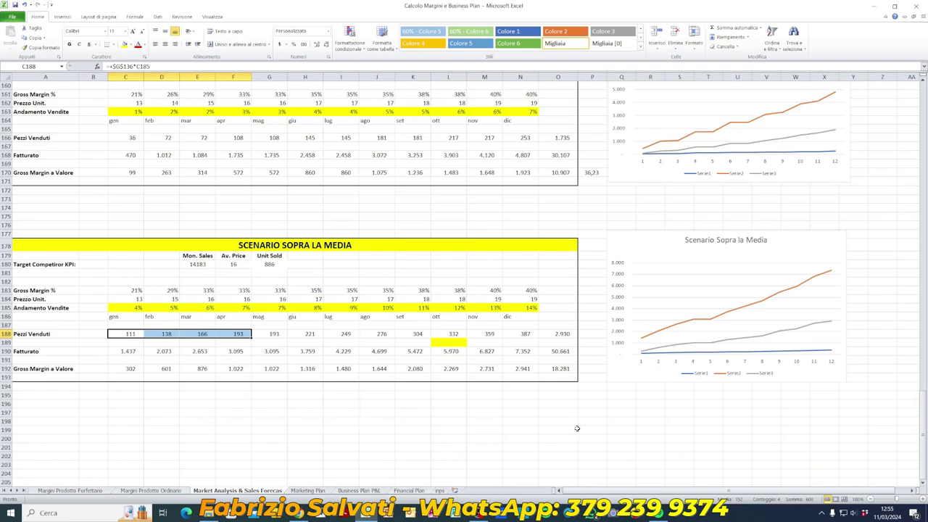
{"action": "scroll", "coordinate": [567, 429], "scroll_direction": "up", "scroll_amount": 7}
{"action": "scroll", "coordinate": [623, 421], "scroll_direction": "up", "scroll_amount": 2}
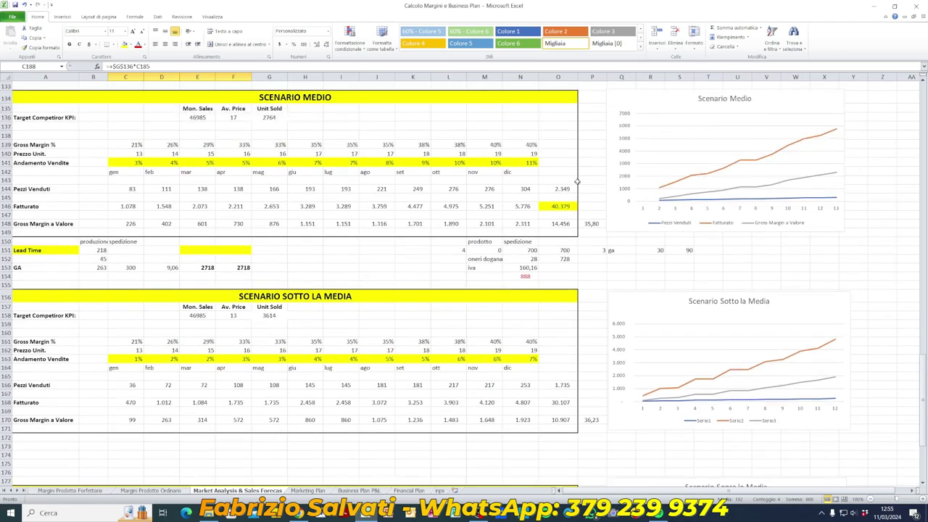
{"action": "scroll", "coordinate": [567, 189], "scroll_direction": "down", "scroll_amount": 5}
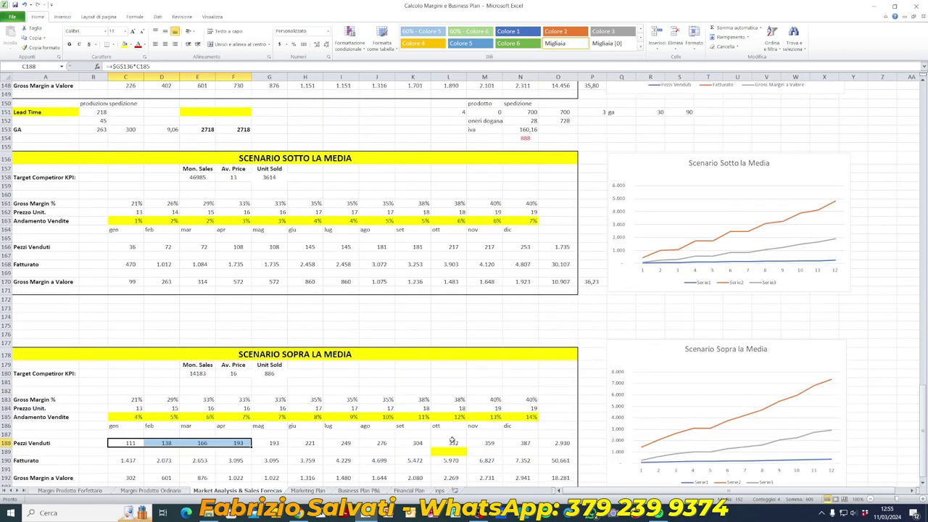
{"action": "scroll", "coordinate": [453, 442], "scroll_direction": "up", "scroll_amount": 6}
{"action": "scroll", "coordinate": [452, 445], "scroll_direction": "down", "scroll_amount": 8}
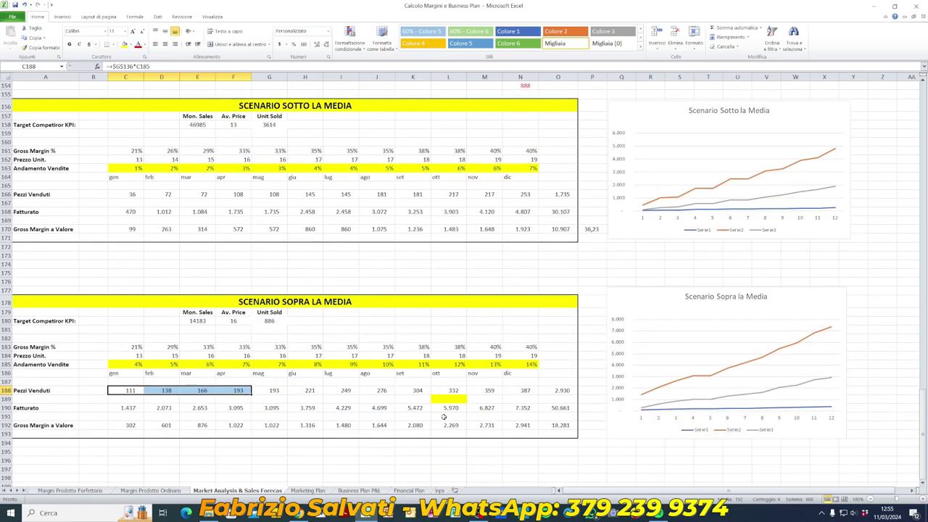
{"action": "scroll", "coordinate": [441, 413], "scroll_direction": "up", "scroll_amount": 10}
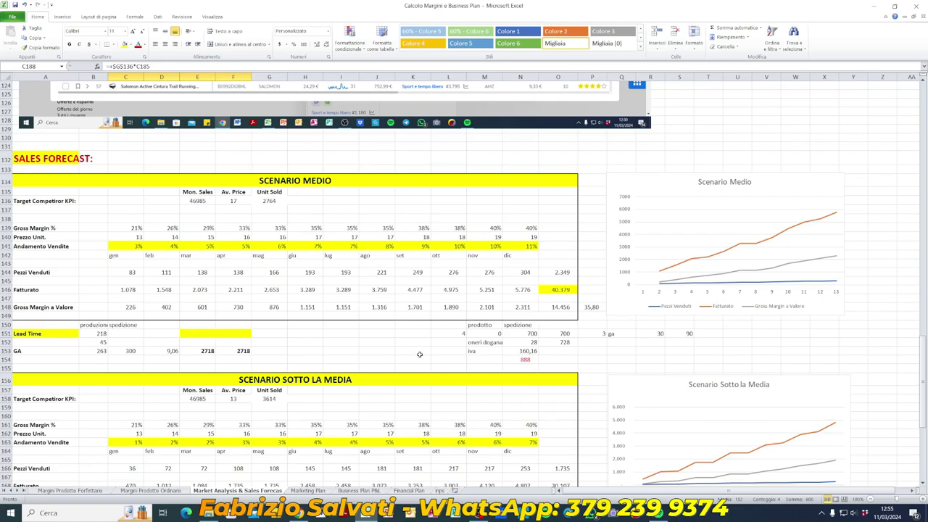
Compare Scenario Medio's January to April Andamento Vendite percentages with those of the Sotto la Media and Sopra la Media scenarios
{"action": "left_click_drag", "start_coordinate": [129, 245], "coordinate": [215, 245]}
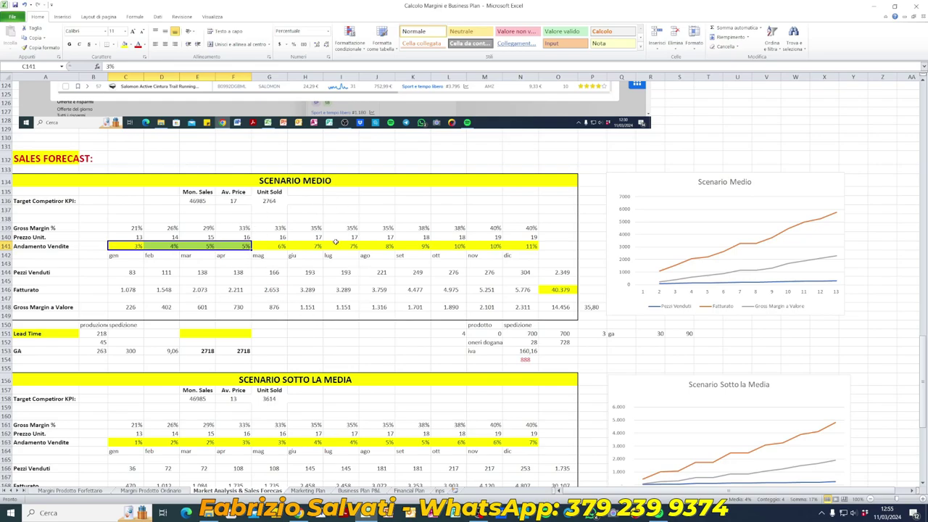
{"action": "scroll", "coordinate": [344, 443], "scroll_direction": "down", "scroll_amount": 6}
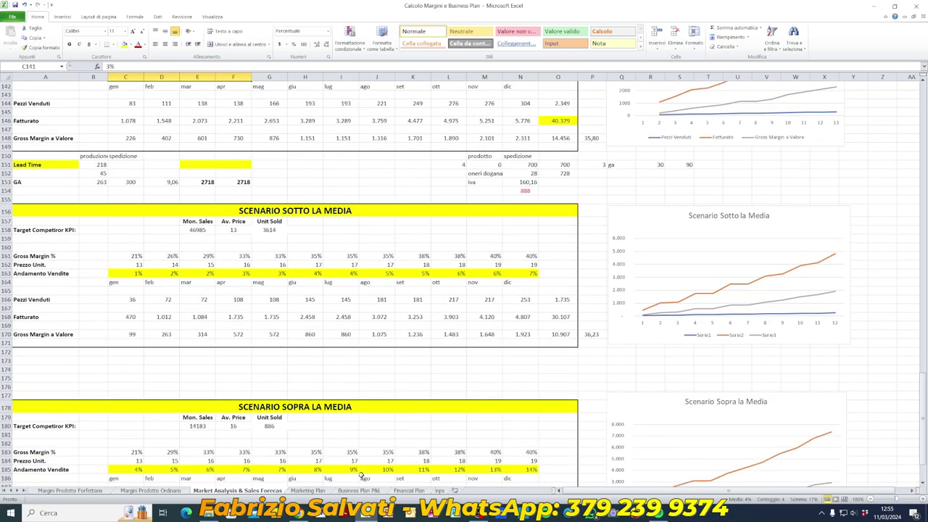
{"action": "scroll", "coordinate": [360, 475], "scroll_direction": "up", "scroll_amount": 8}
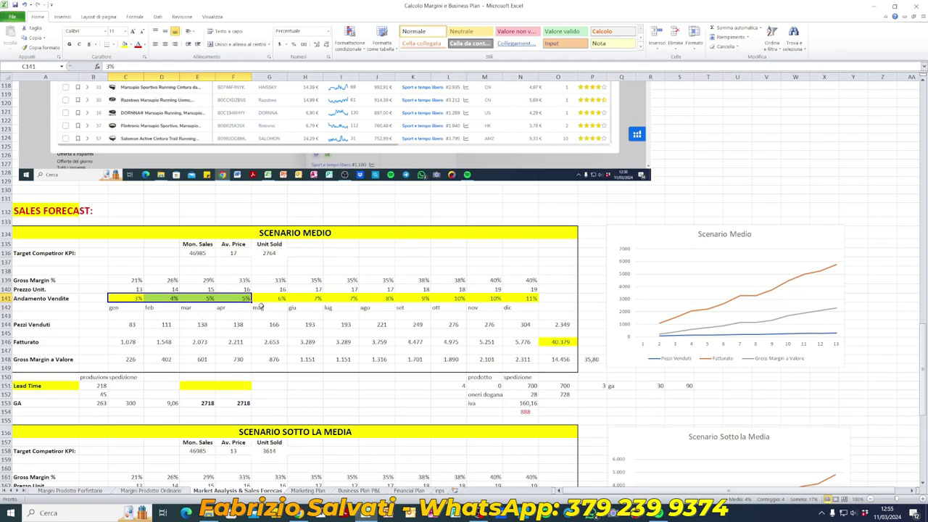
{"action": "scroll", "coordinate": [259, 307], "scroll_direction": "down", "scroll_amount": 5}
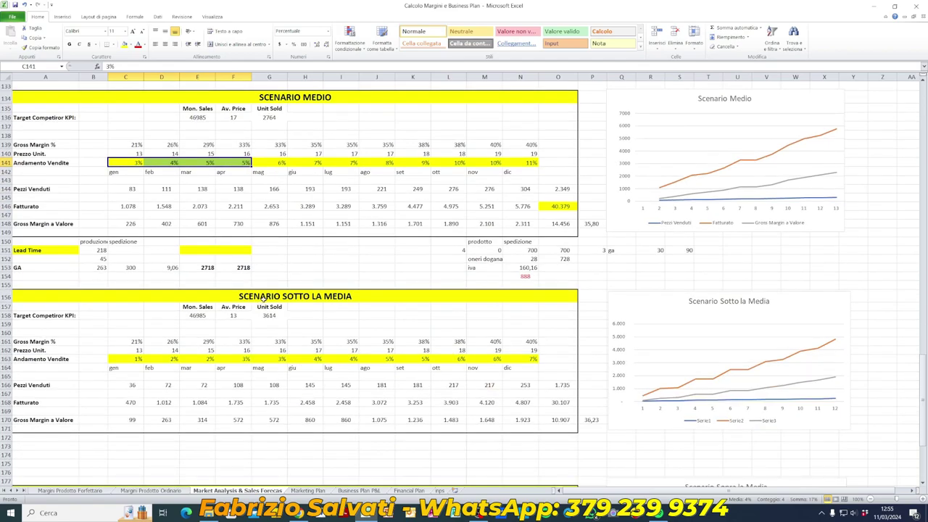
{"action": "scroll", "coordinate": [275, 182], "scroll_direction": "down", "scroll_amount": 8}
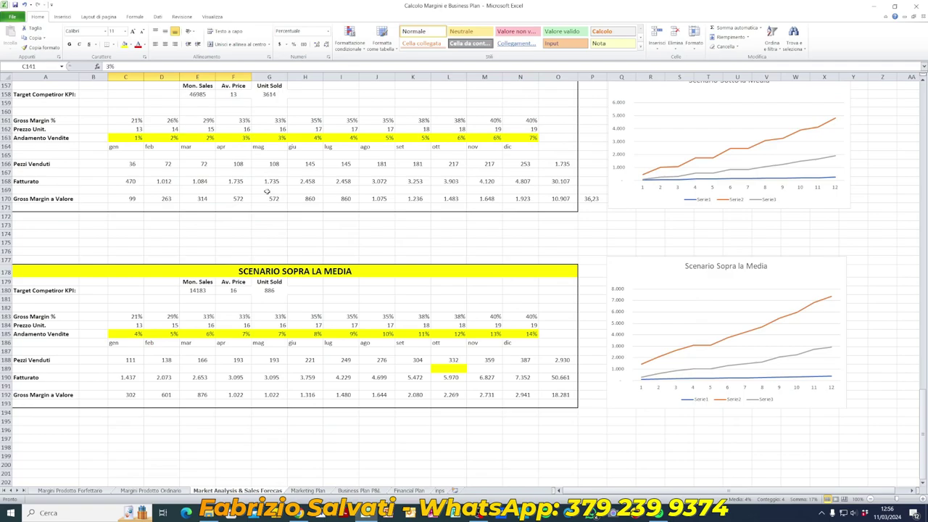
{"action": "scroll", "coordinate": [282, 290], "scroll_direction": "up", "scroll_amount": 11}
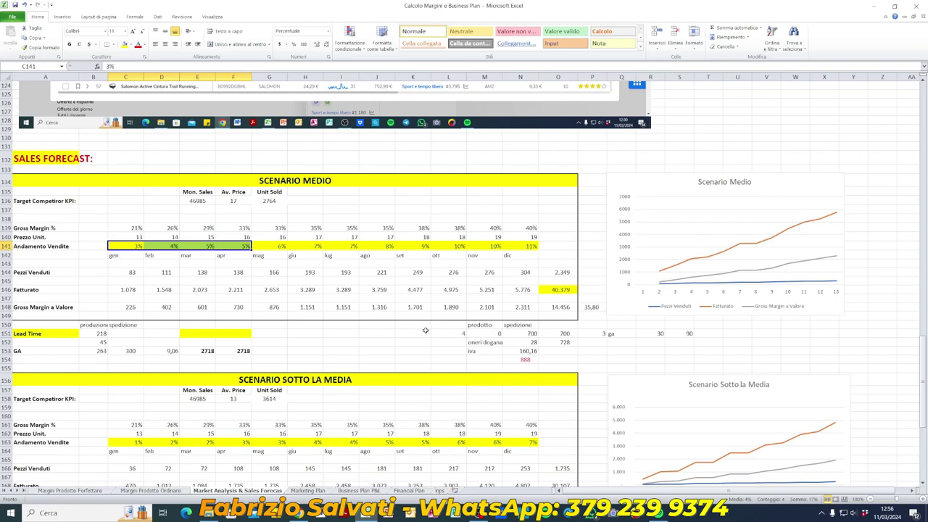
Review the competitors' prices, sales and revenue in the "marsupio running" Xray screenshot above the sales forecast
{"action": "scroll", "coordinate": [425, 331], "scroll_direction": "up", "scroll_amount": 9}
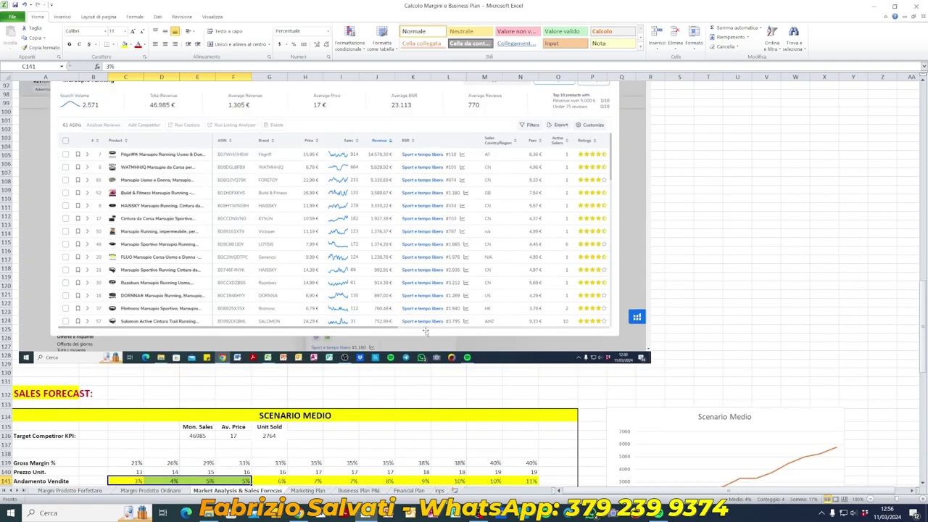
{"action": "scroll", "coordinate": [361, 222], "scroll_direction": "up", "scroll_amount": 3}
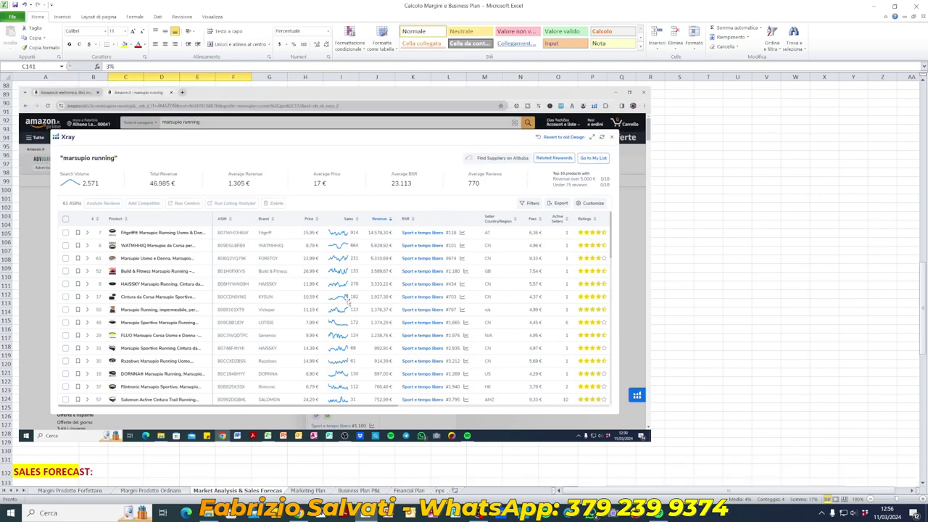
{"action": "scroll", "coordinate": [292, 344], "scroll_direction": "down", "scroll_amount": 4}
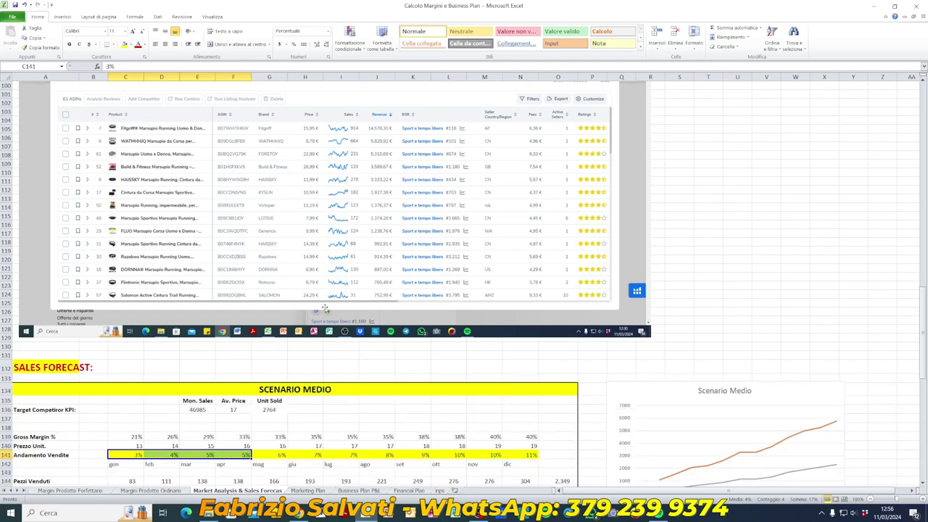